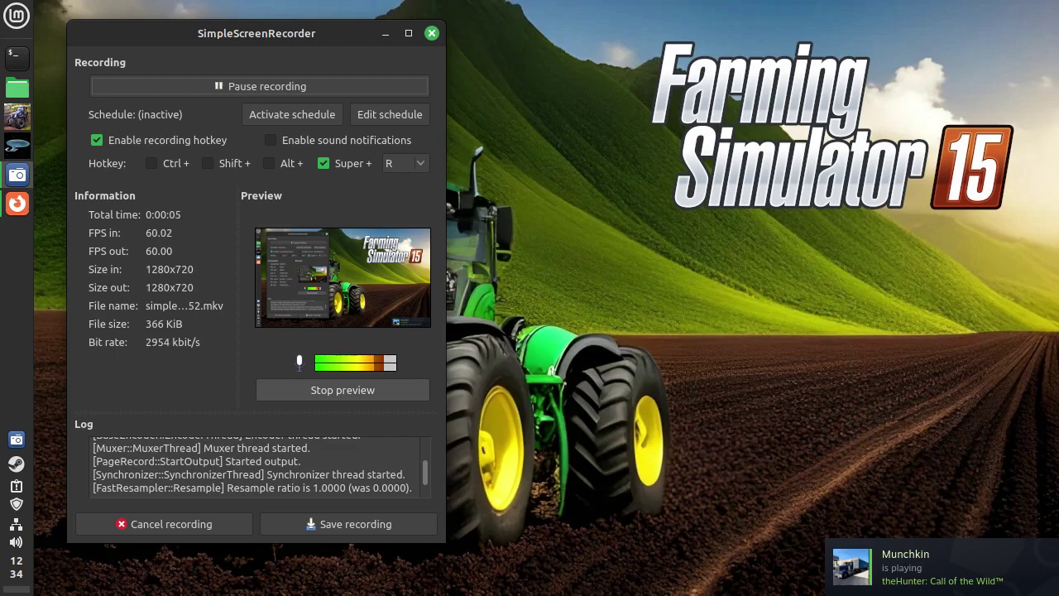
- Stop the SimpleScreenRecorder preview and hide the recorder window from the desktop
left_click(342, 389)
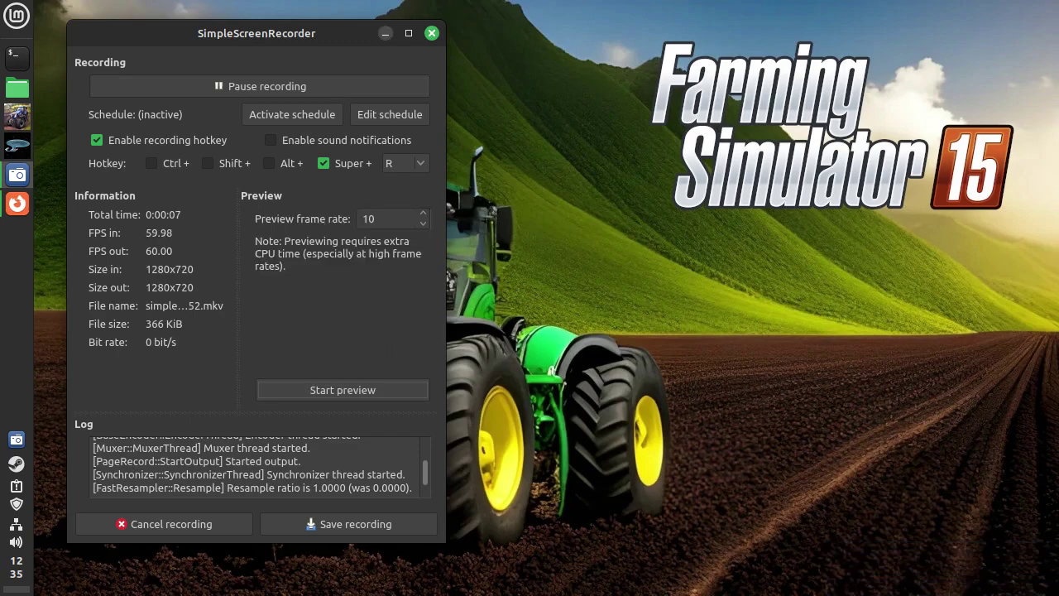
key("alt+F4")
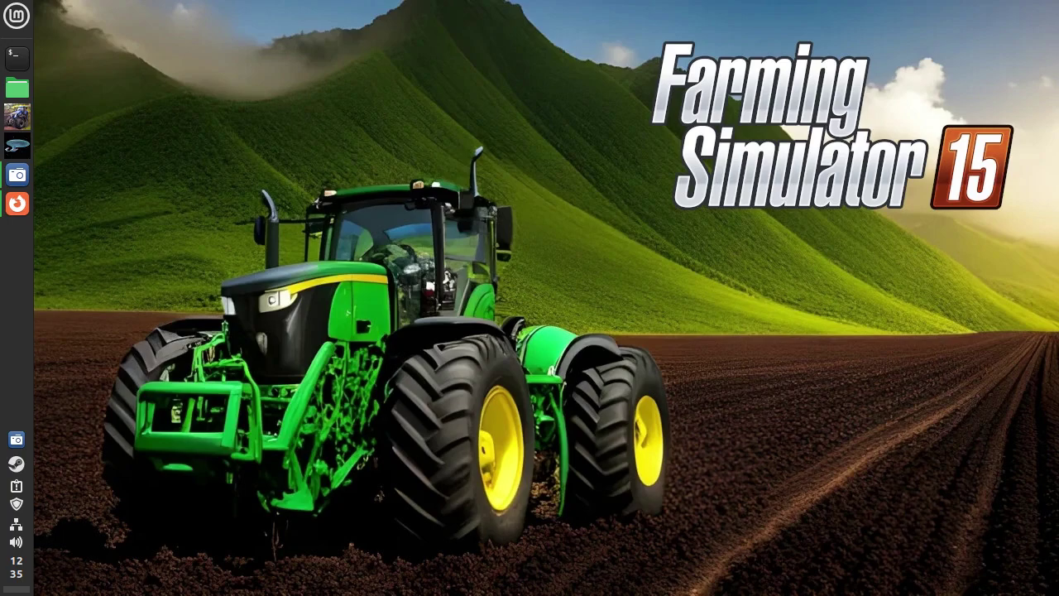
left_click(17, 15)
- Open System Info in System Settings, showing Linux Mint 21.3, Core 2 Duo E8400, 3.8 GiB memory
key("Escape")
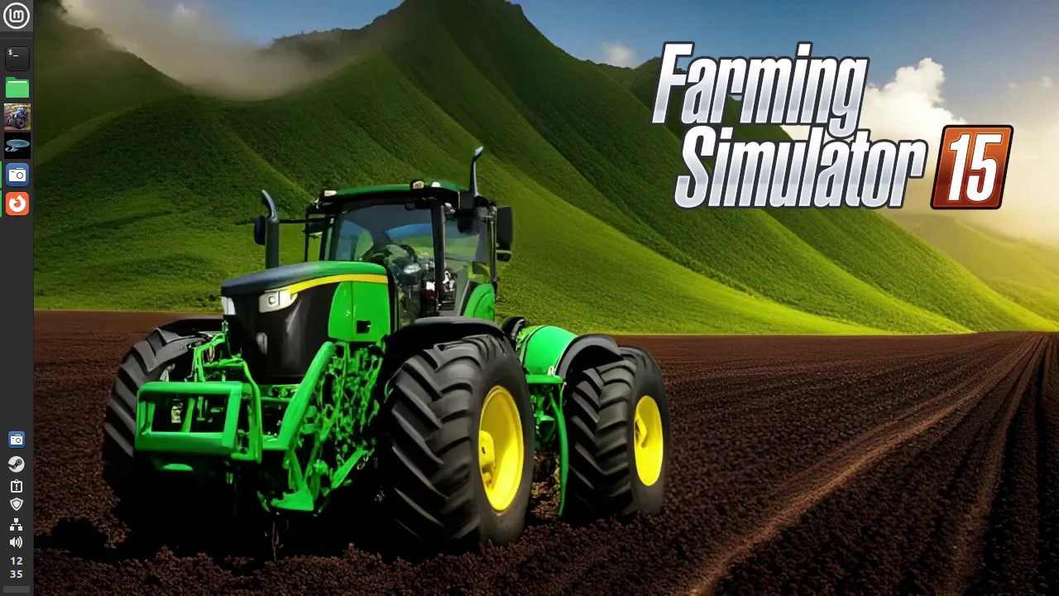
scroll(546, 331, "down", 5)
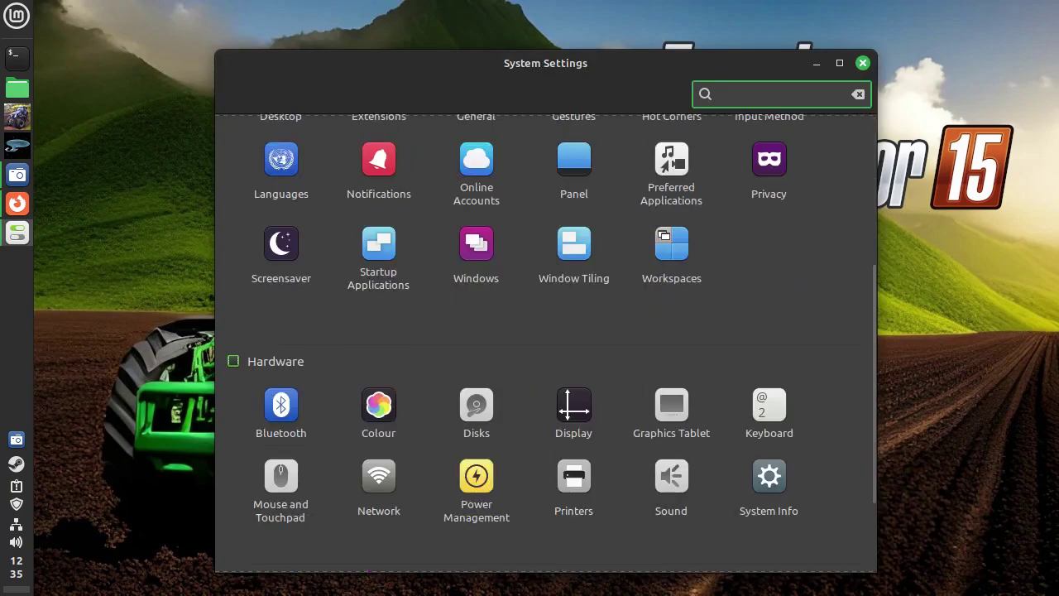
scroll(763, 352, "down", 3)
left_click(763, 352)
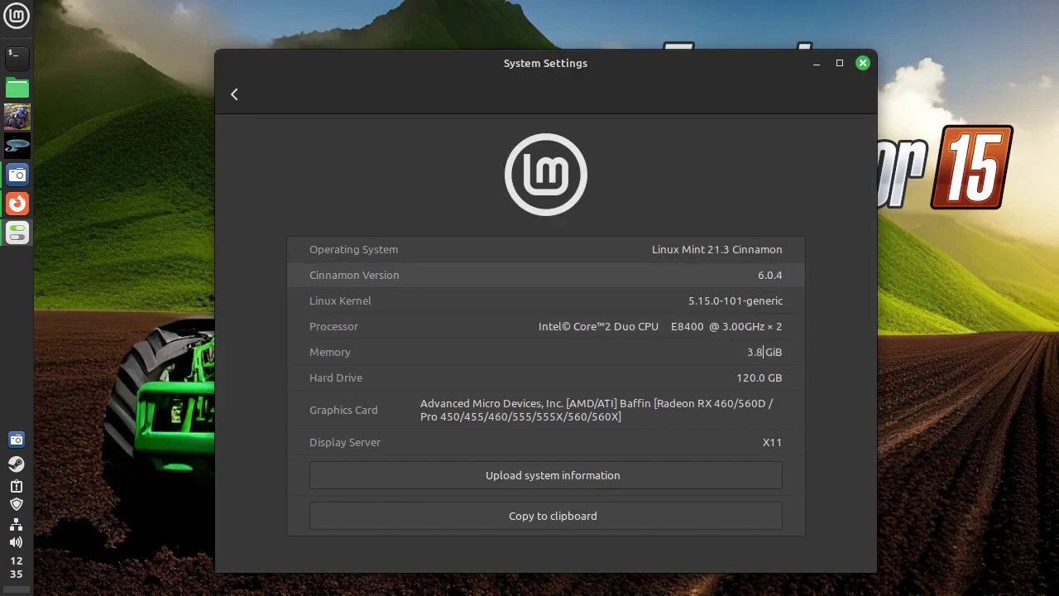
left_click_drag(763, 352, 640, 326)
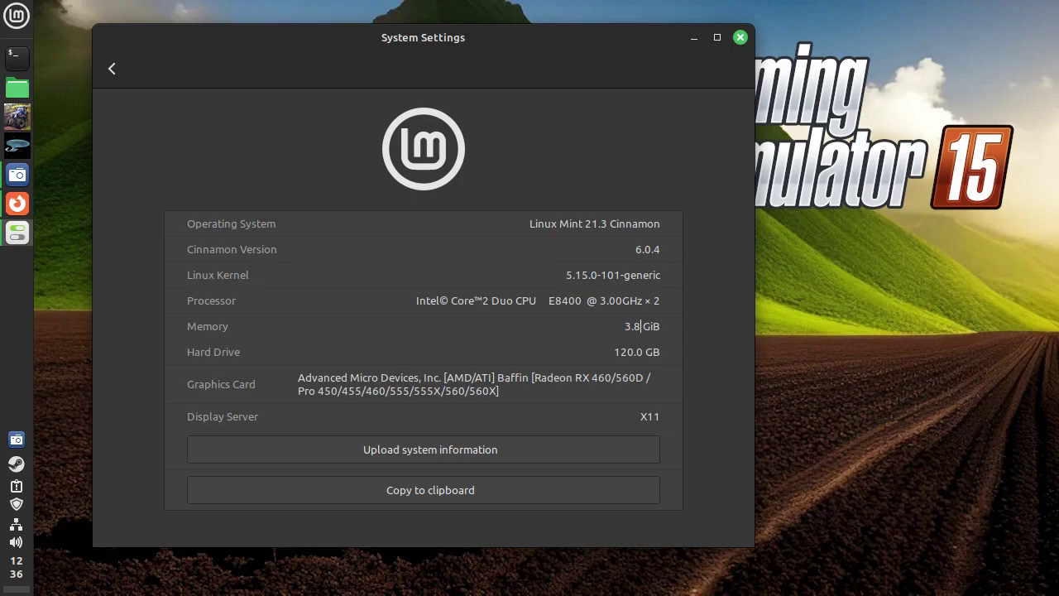
- Close System Settings to reveal the Farming Simulator 15 wallpaper
left_click(741, 38)
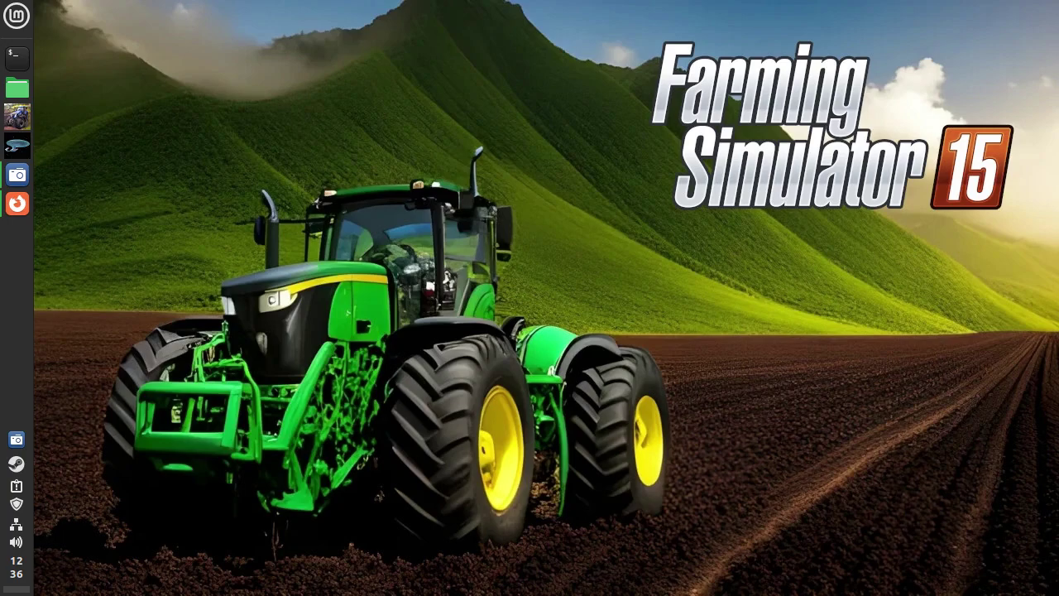
- Scroll through the linuxmint.com homepage in Firefox, check the tab list, then minimize Firefox
left_click(17, 203)
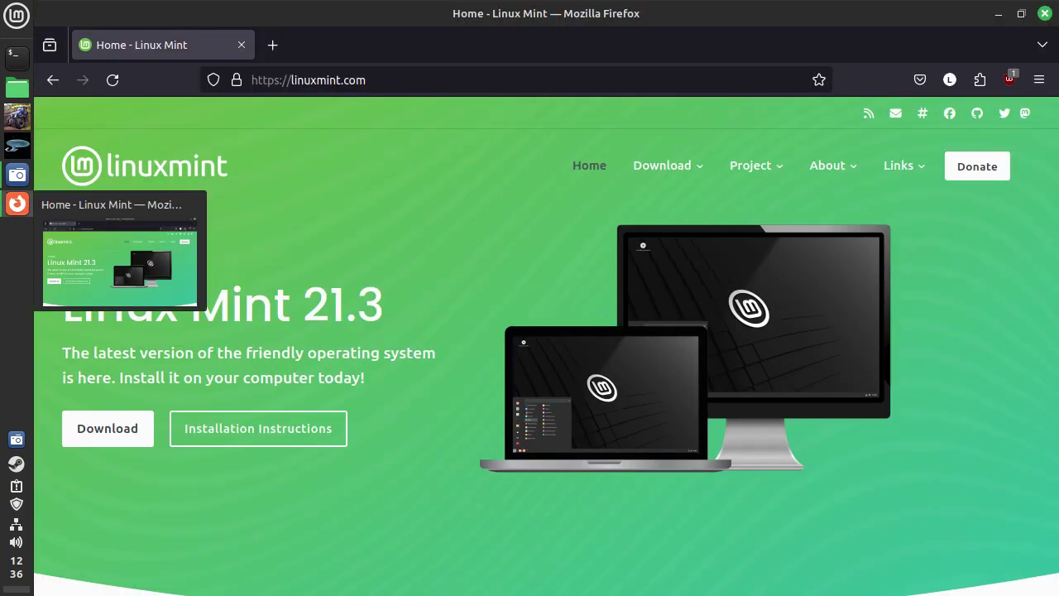
scroll(546, 346, "down", 2)
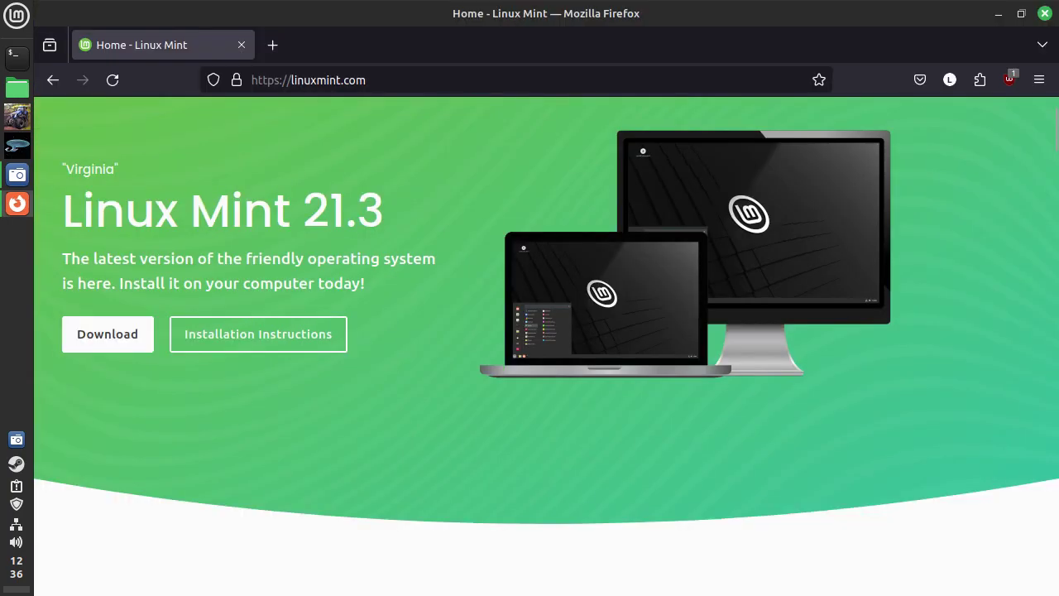
scroll(547, 346, "up", 2)
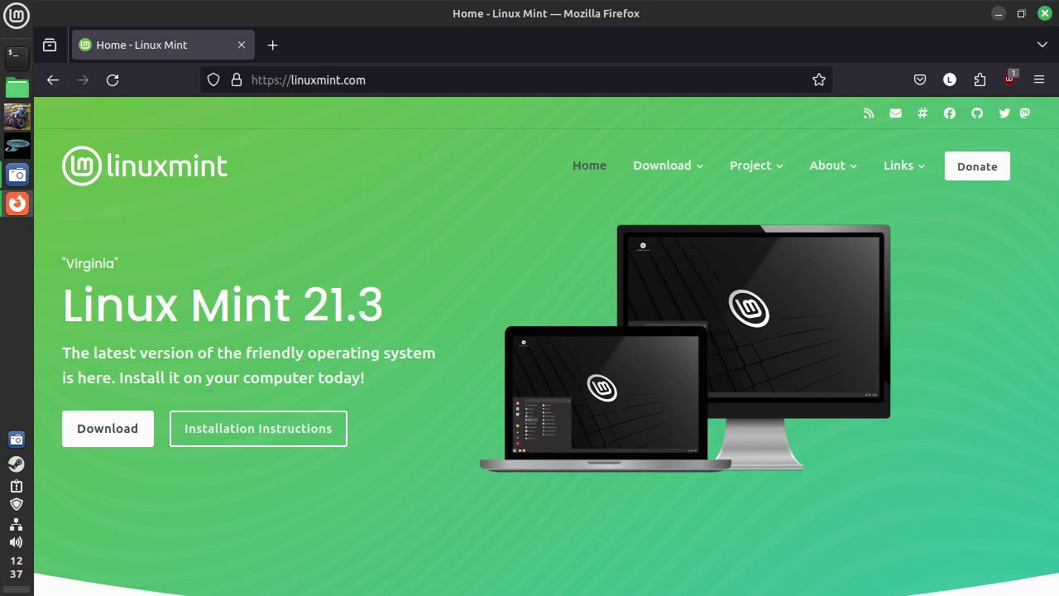
left_click(1042, 44)
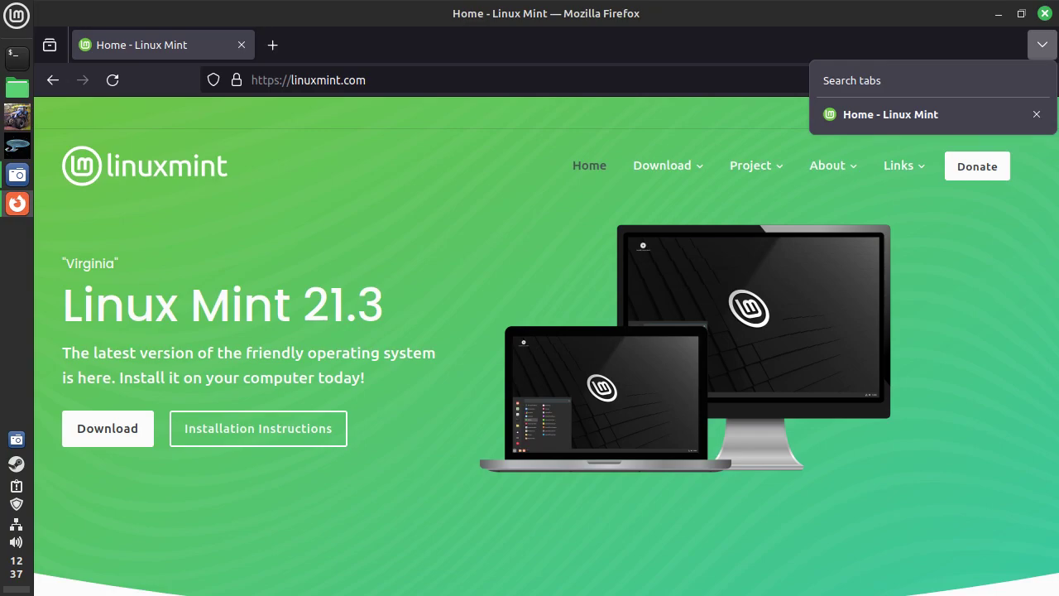
left_click(1043, 45)
left_click(998, 13)
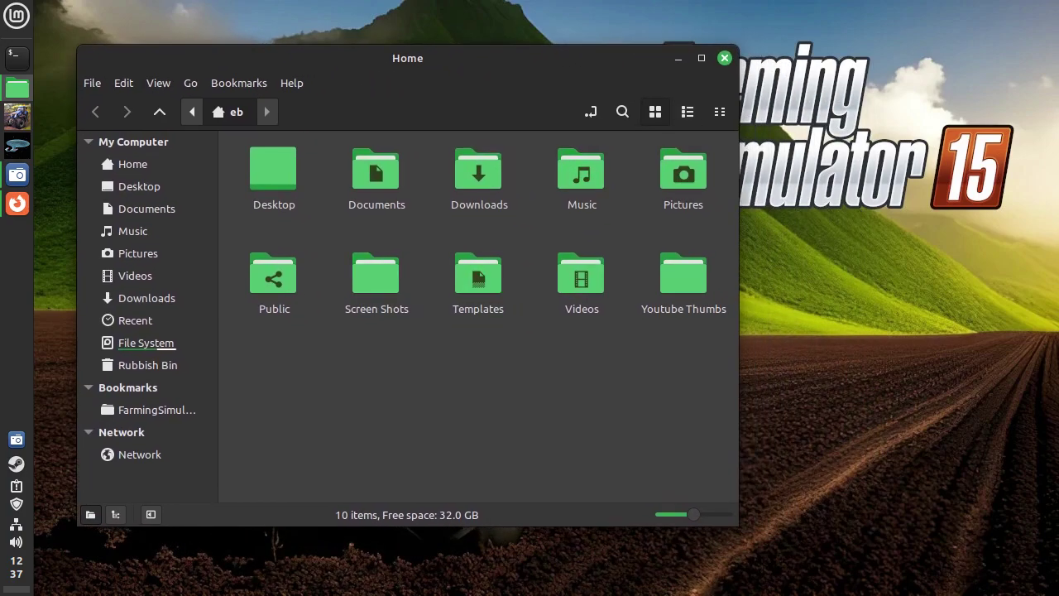
- Close the Home file manager with Ctrl+W and bring up the Mint menu
key("ctrl+w")
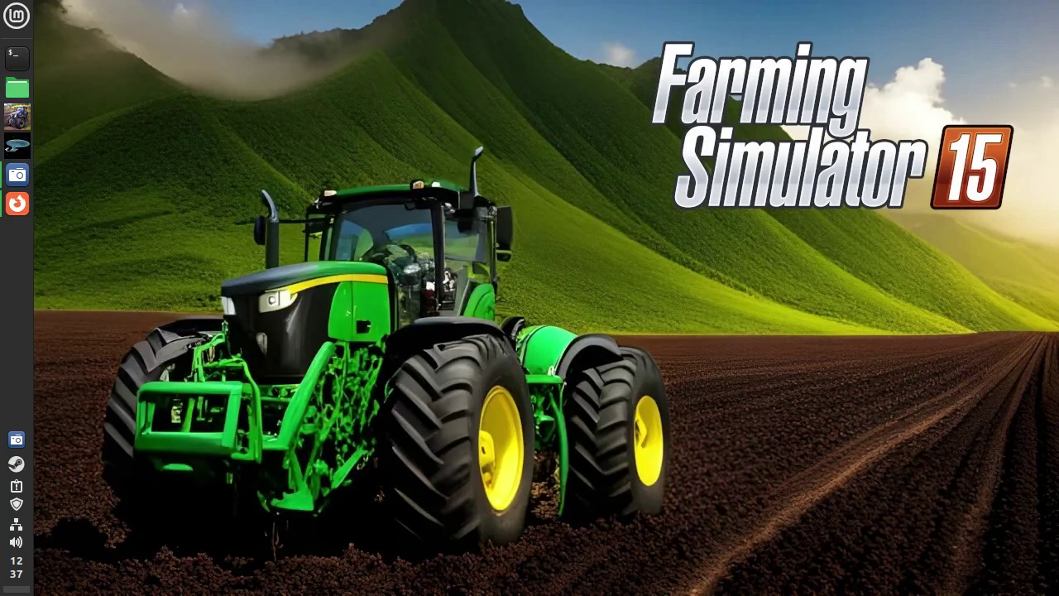
key("super")
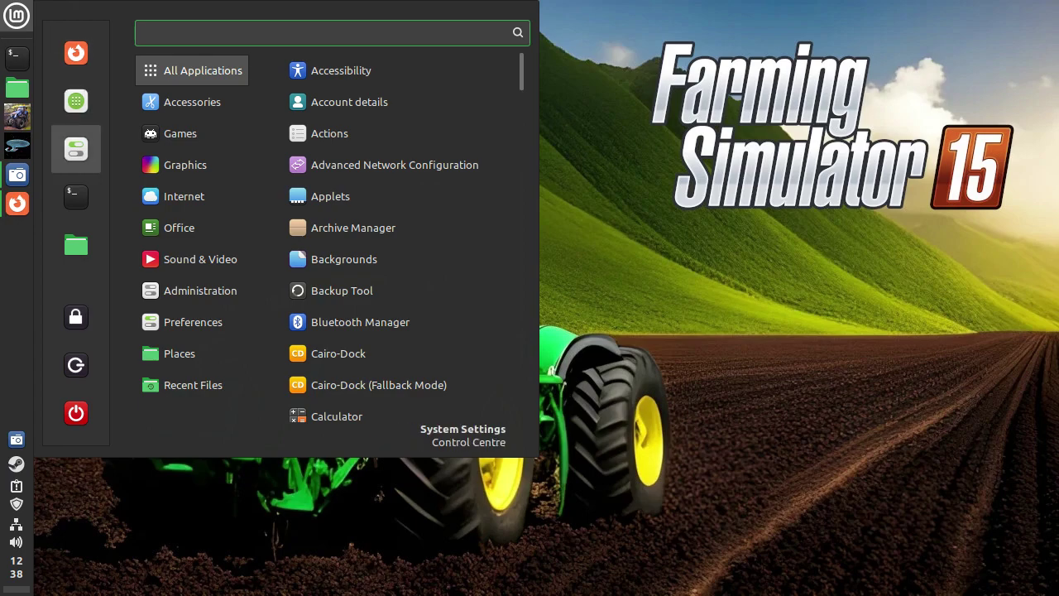
- Review Effects and the Themes page (Mint-Y, Dark, green) in System Settings, then close it
key("Escape")
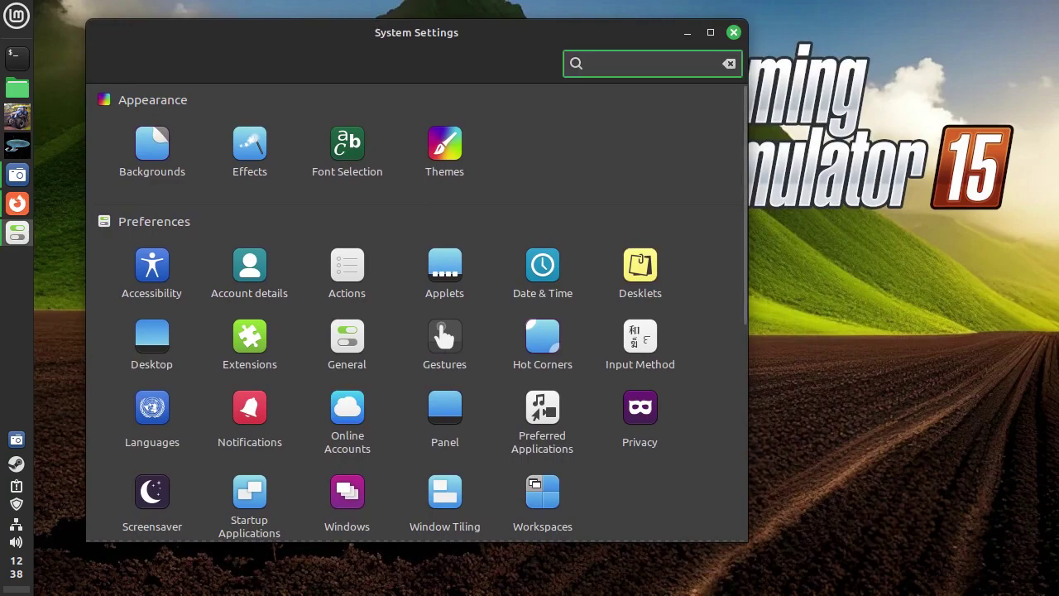
left_click(249, 149)
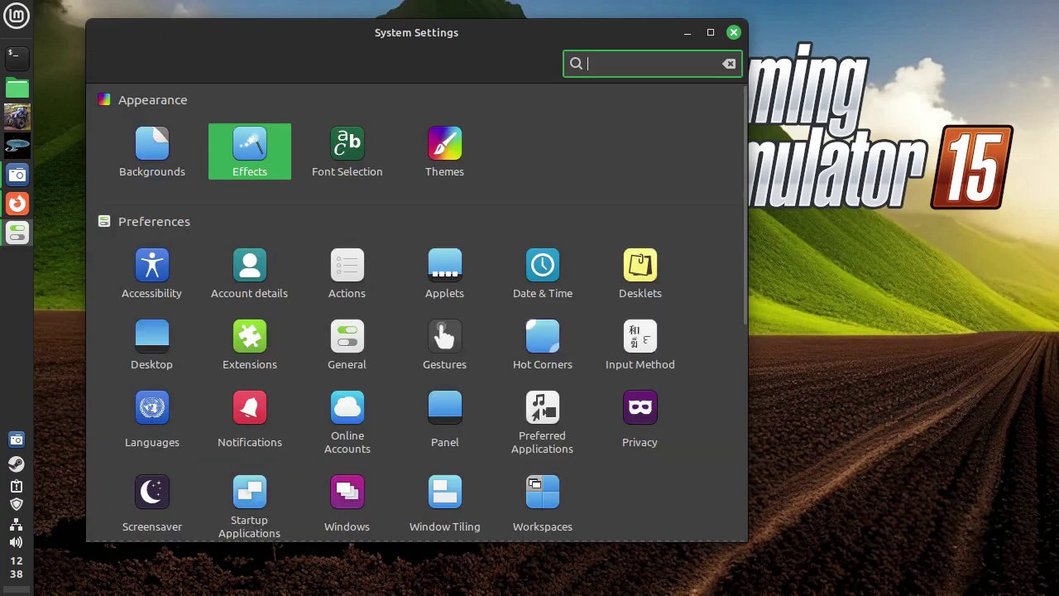
mouse_move(416, 32)
left_mouse_down()
mouse_move(419, 78)
mouse_move(539, 276)
mouse_move(423, 38)
left_mouse_up()
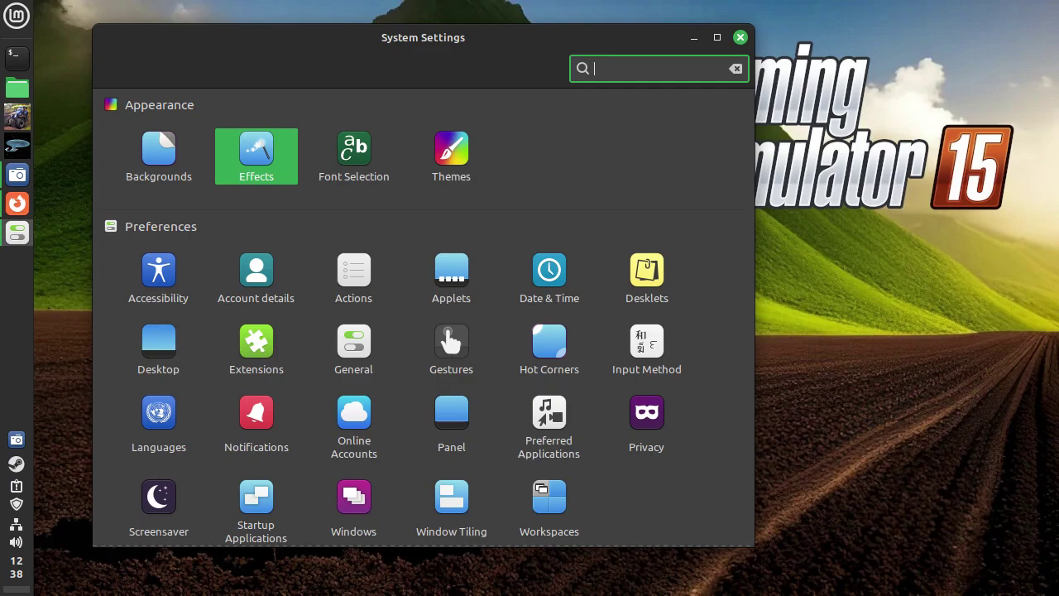
left_click(451, 156)
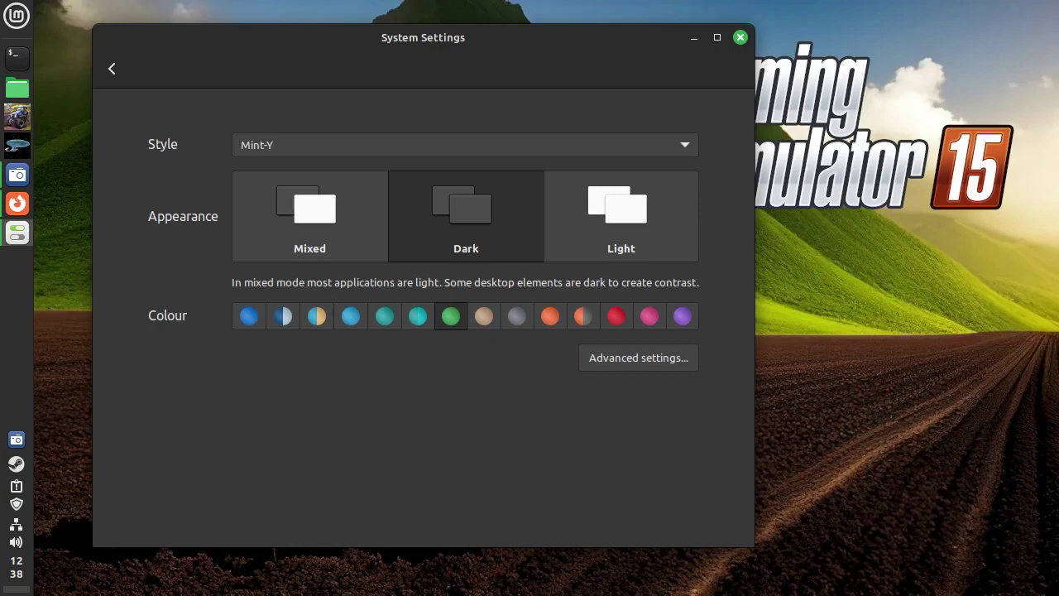
left_click(741, 37)
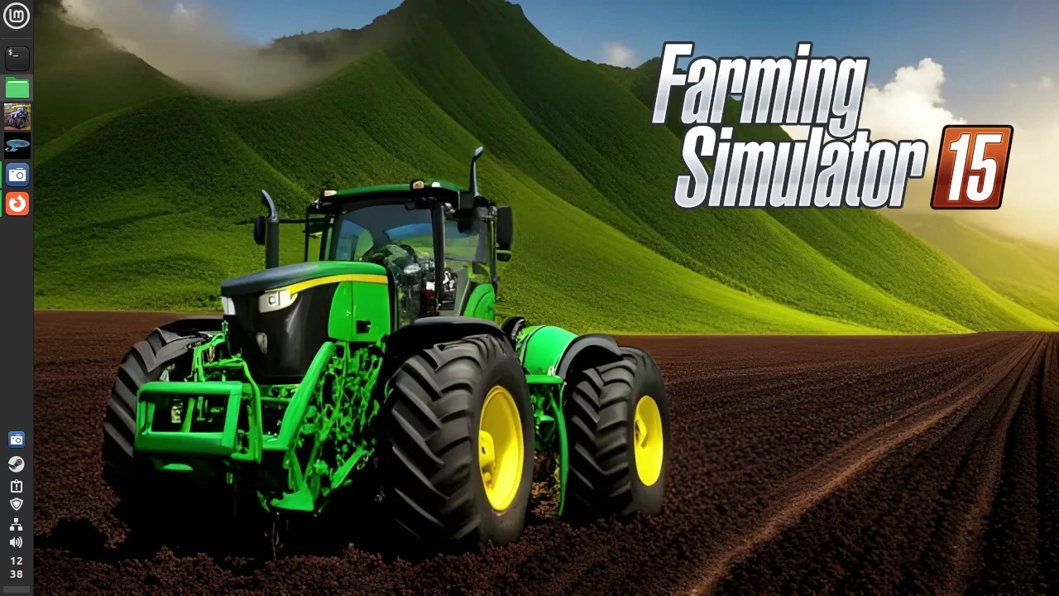
- Open the Home folder, close it again, and bring up the application menu
left_click(17, 87)
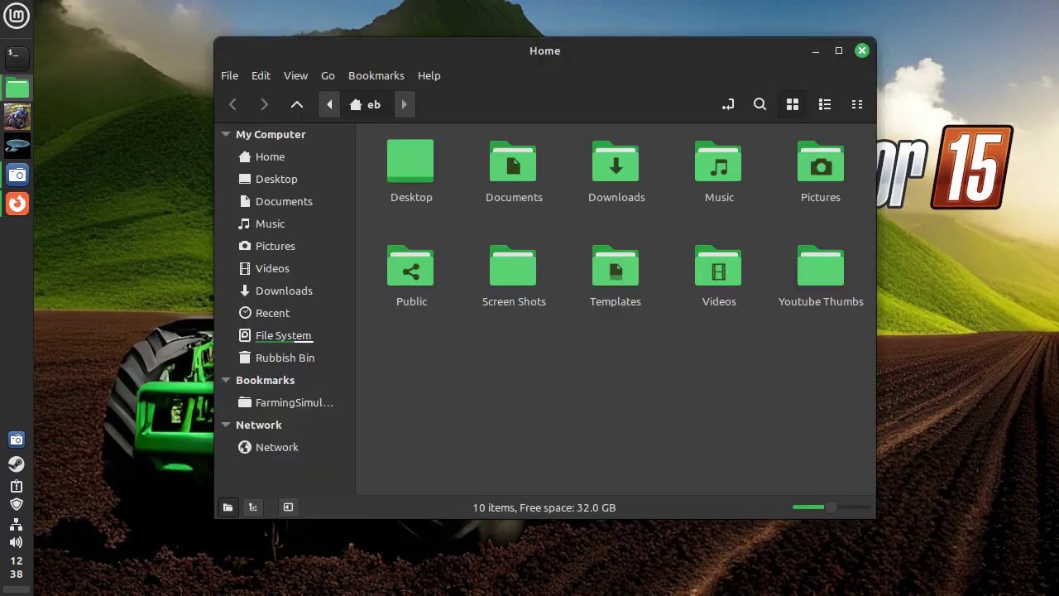
left_click(861, 50)
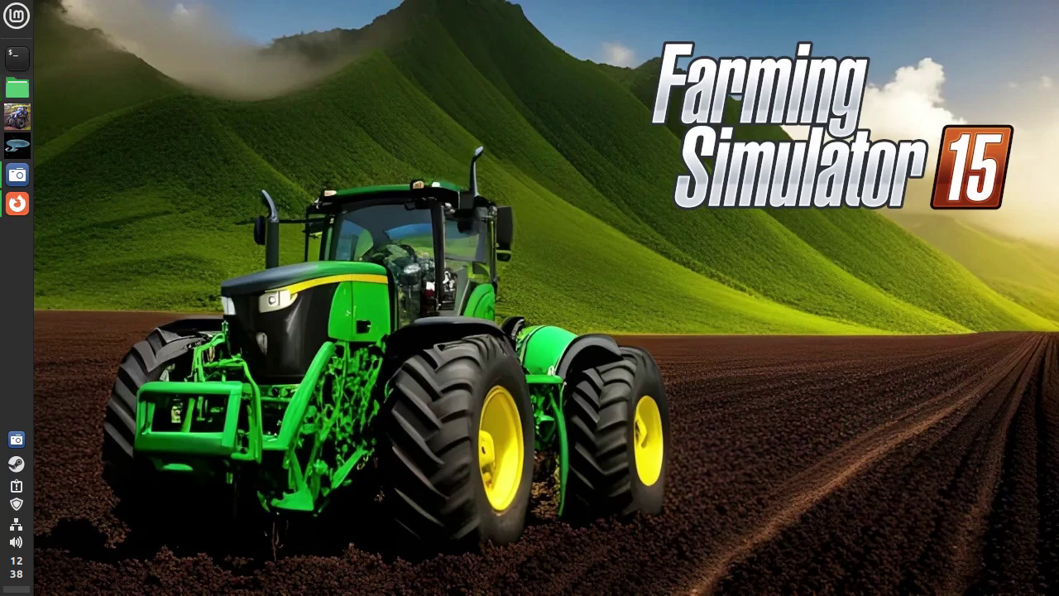
left_click(16, 15)
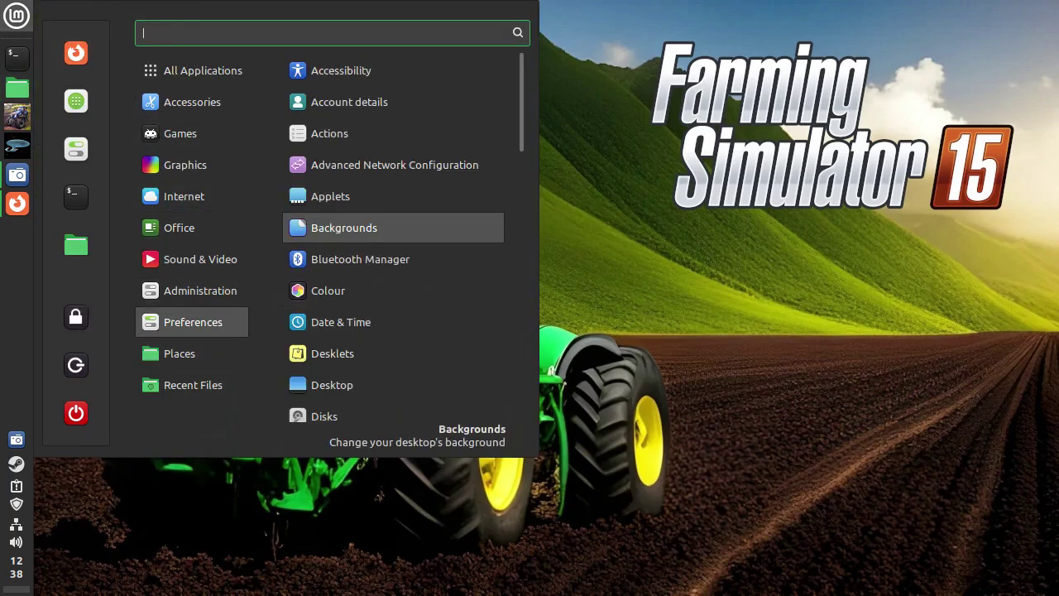
- Scroll the menu's Preferences applications down to the Themes entry
scroll(394, 248, "down", 3)
scroll(393, 249, "down", 2)
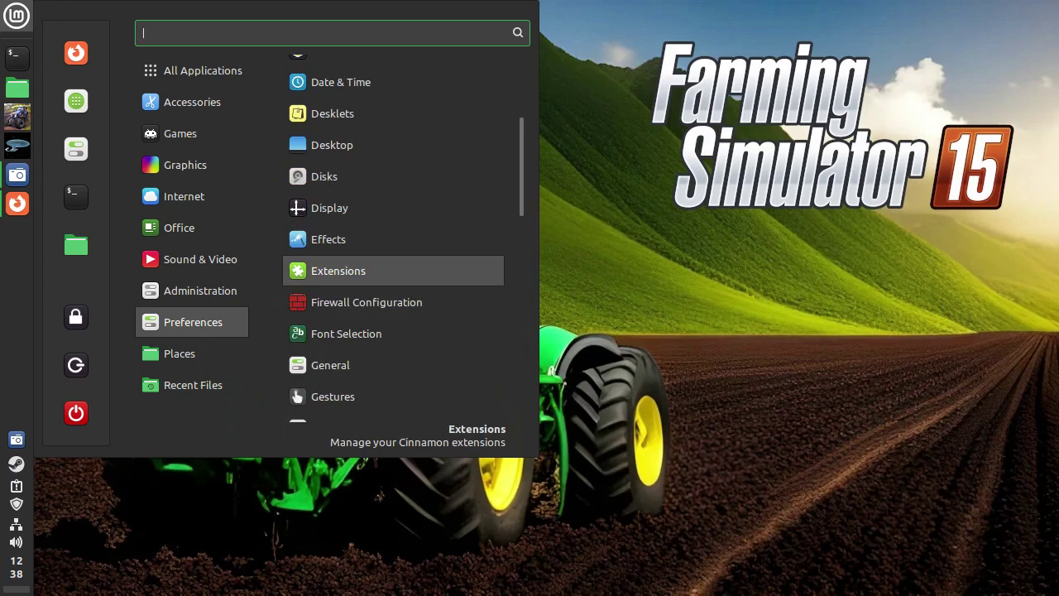
scroll(393, 269, "down", 4)
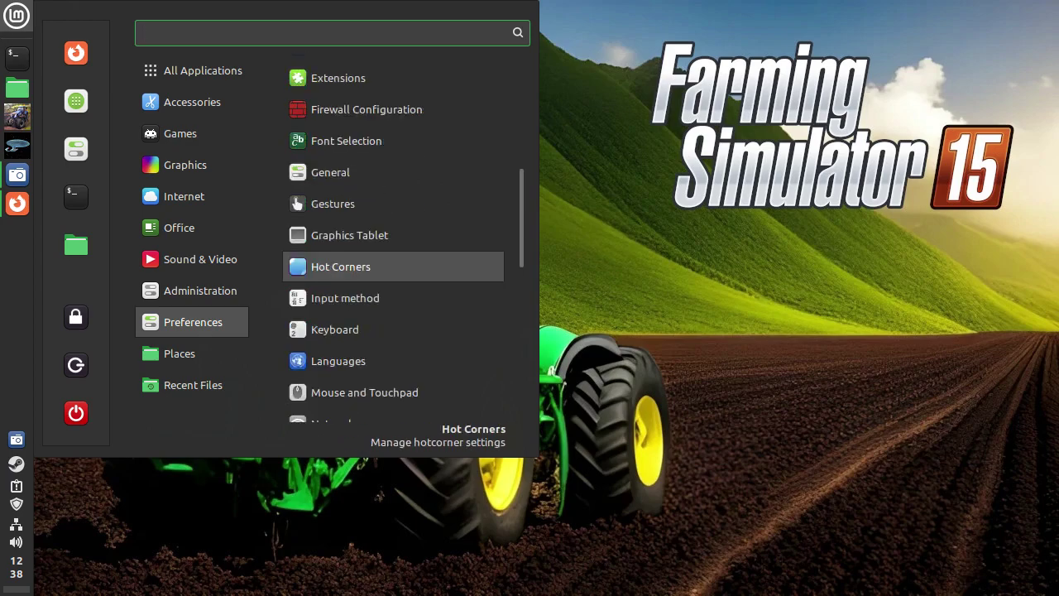
scroll(393, 265, "down", 6)
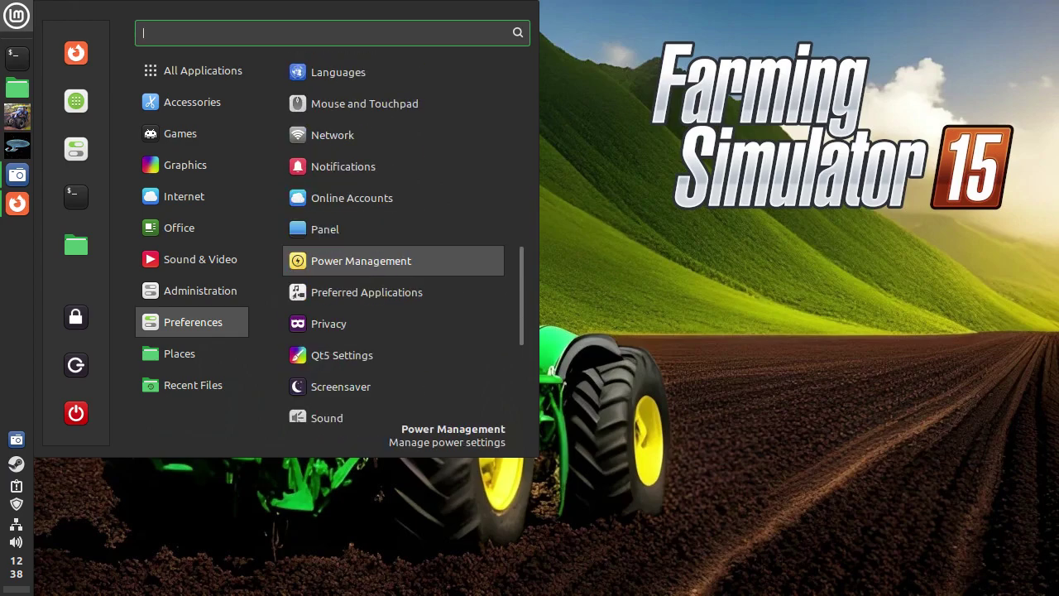
scroll(393, 265, "down", 1)
mouse_move(200, 291)
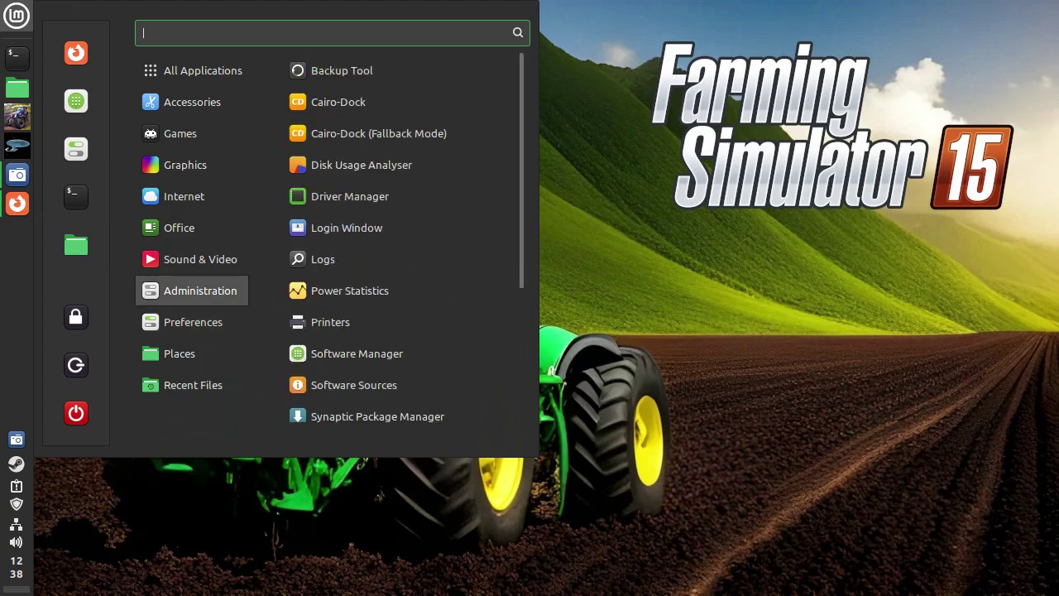
scroll(393, 256, "down", 6)
mouse_move(193, 322)
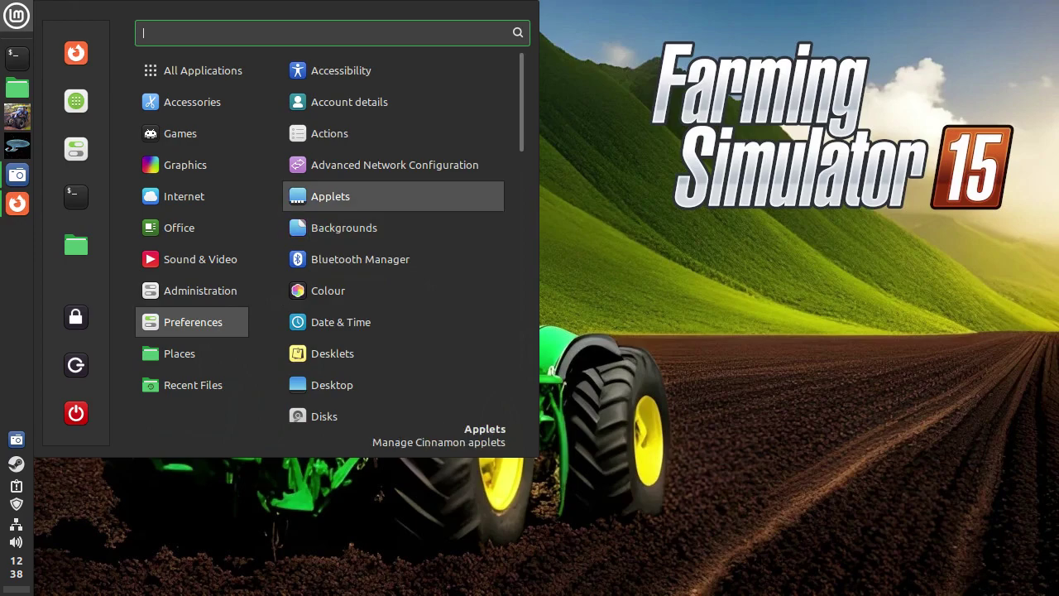
scroll(393, 212, "down", 6)
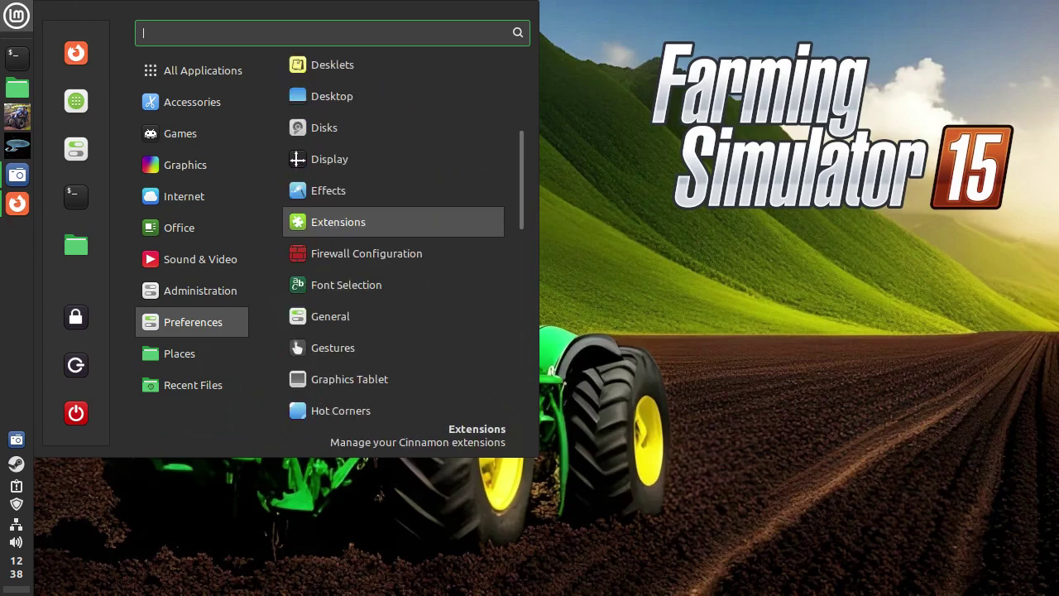
scroll(393, 220, "down", 4)
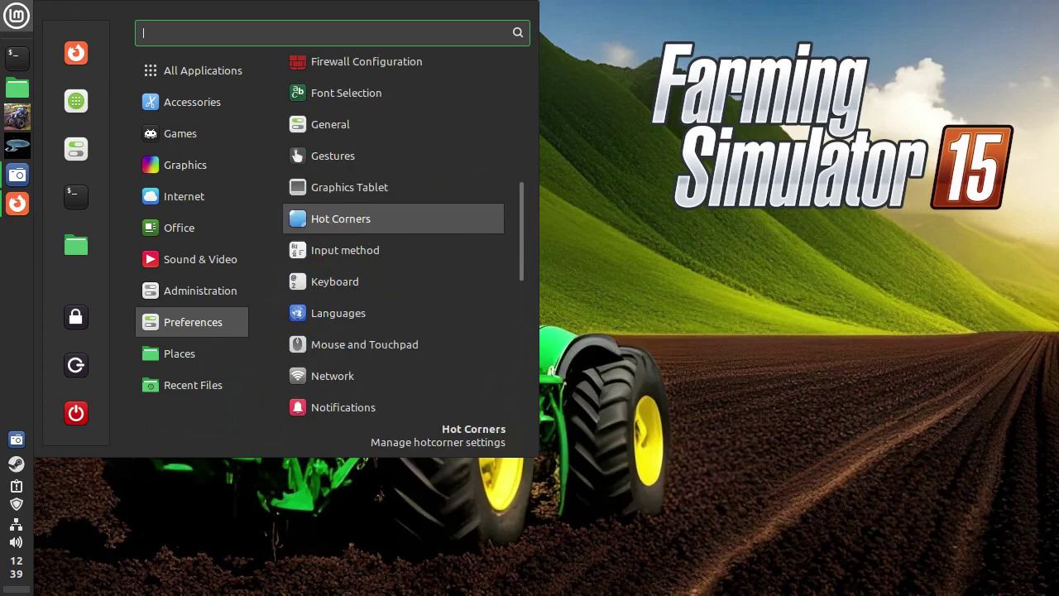
scroll(393, 215, "down", 2)
scroll(393, 213, "down", 4)
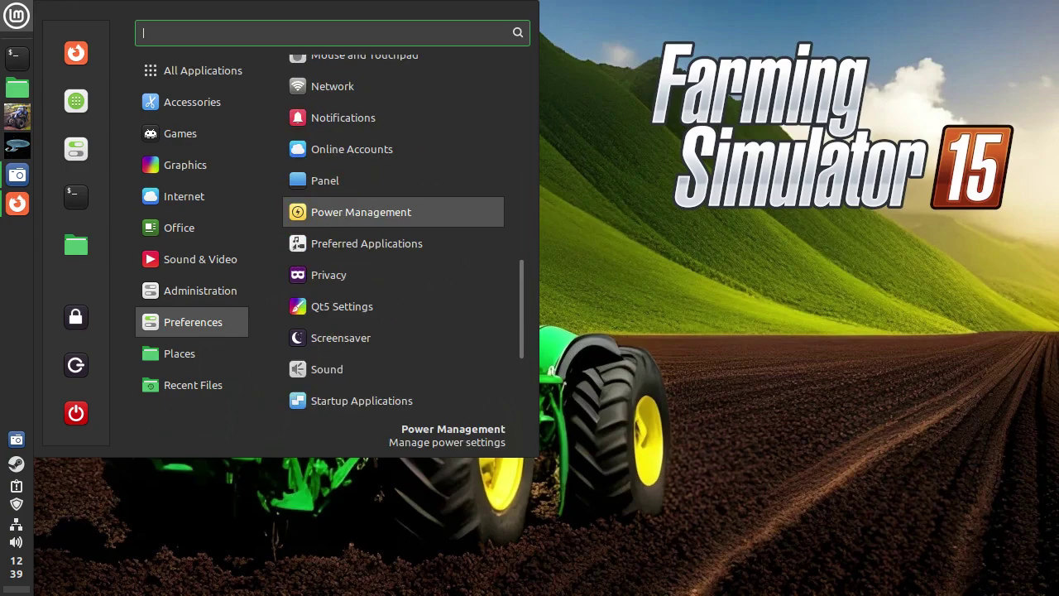
scroll(393, 213, "down", 2)
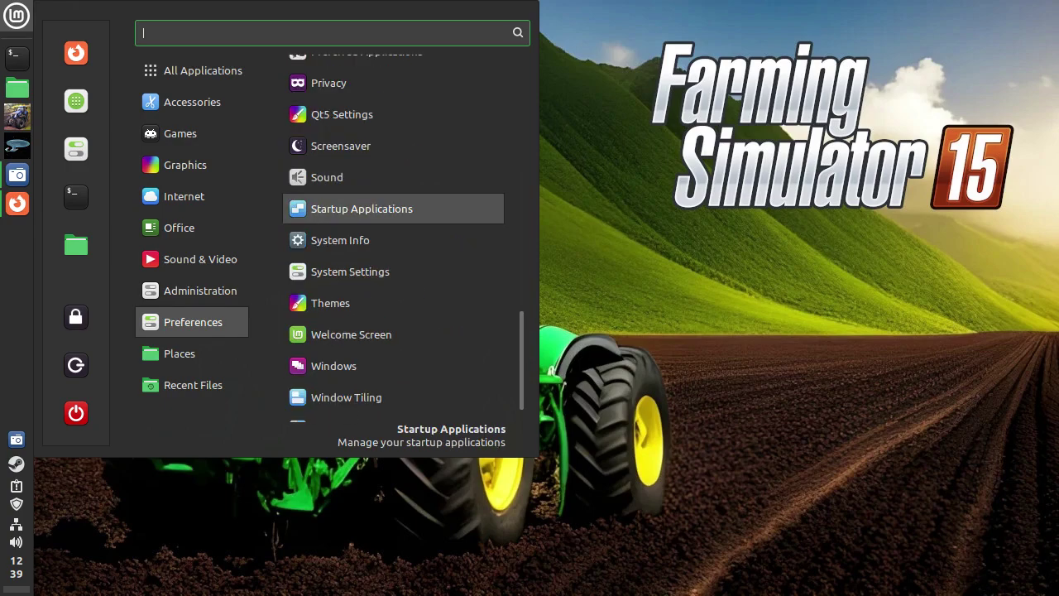
- Set the mouse pointer theme to DMZ-White in Themes' advanced settings
key("Return")
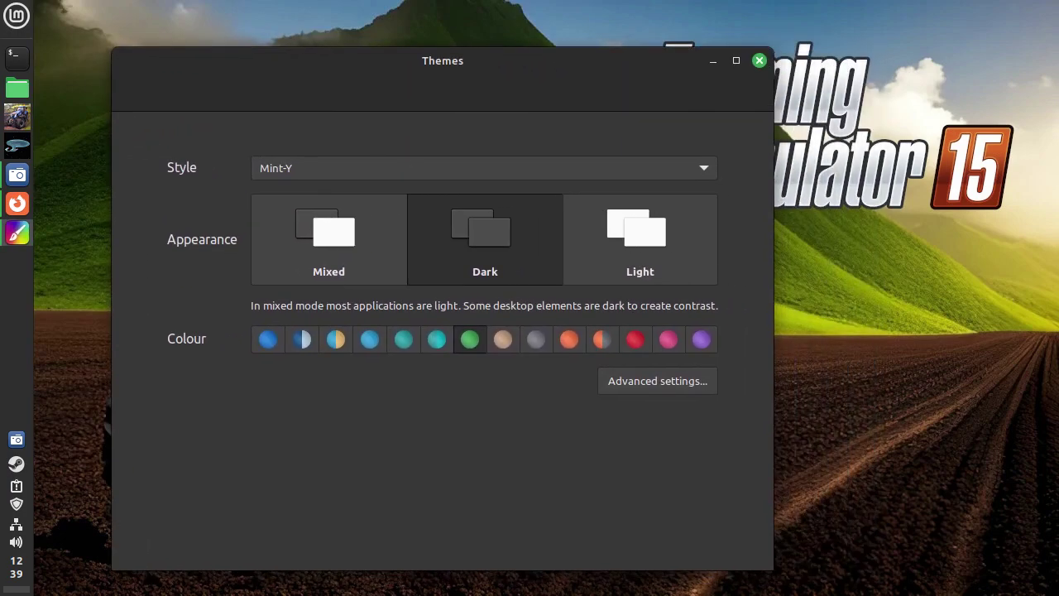
left_click(658, 381)
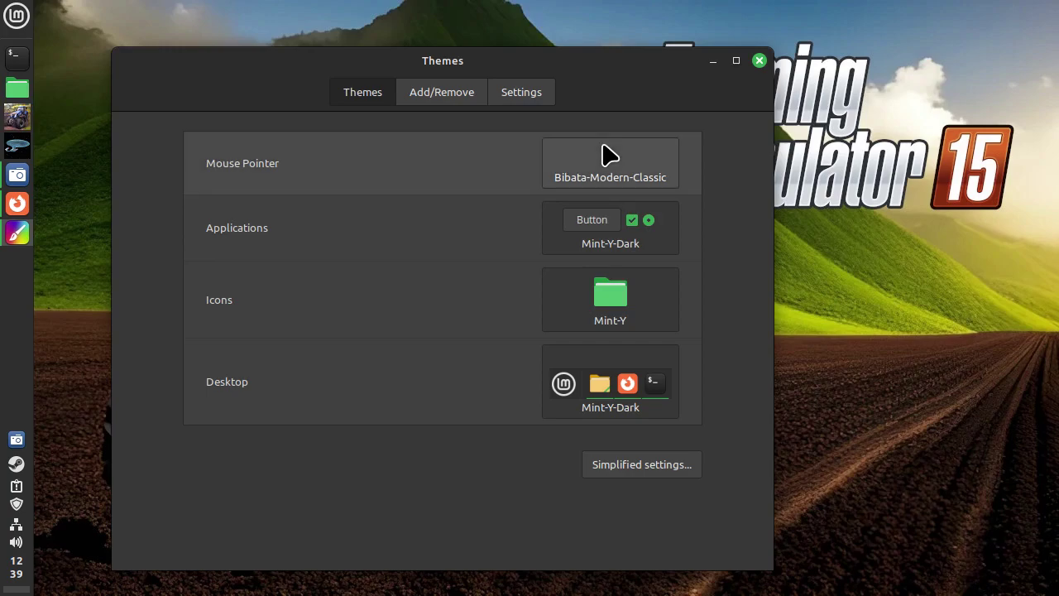
left_click(610, 162)
key("Down")
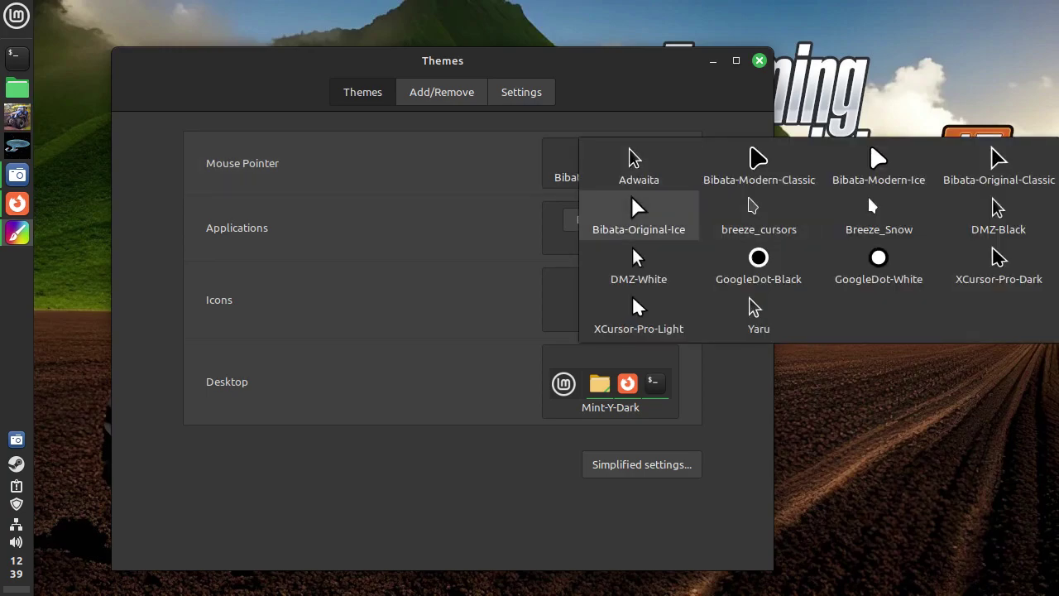
key("Down")
key("Return")
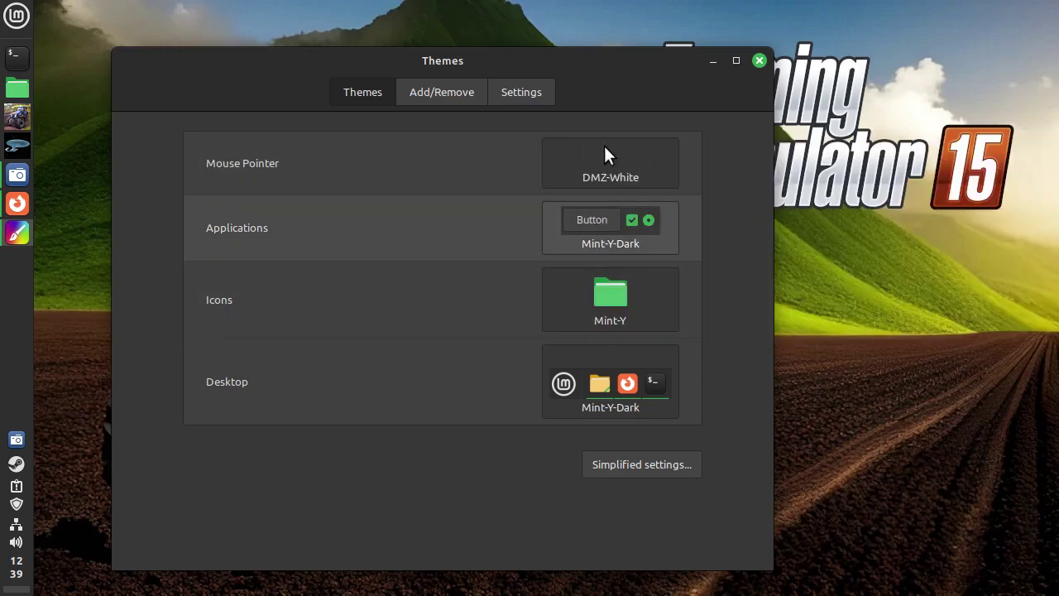
- Reselect Mint-Y as the icon theme
key("Down")
key("Up")
key("Down")
key("Tab")
key("Down")
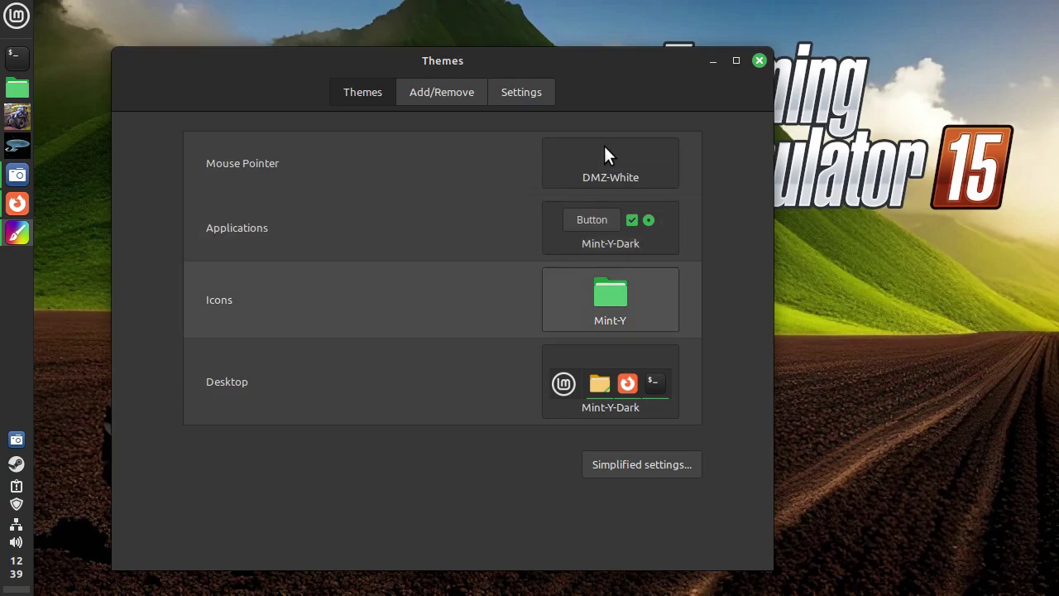
key("Return")
key("Down")
key("Down")
key("Down")
key("Right")
key("Down")
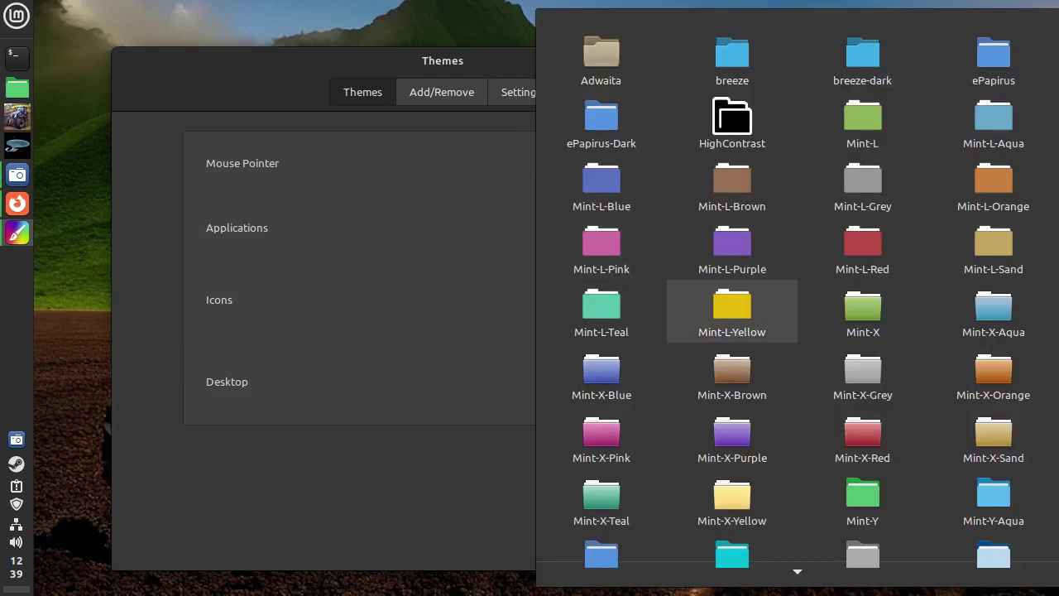
key("Down")
key("Down")
key("Right")
key("Down")
key("Return")
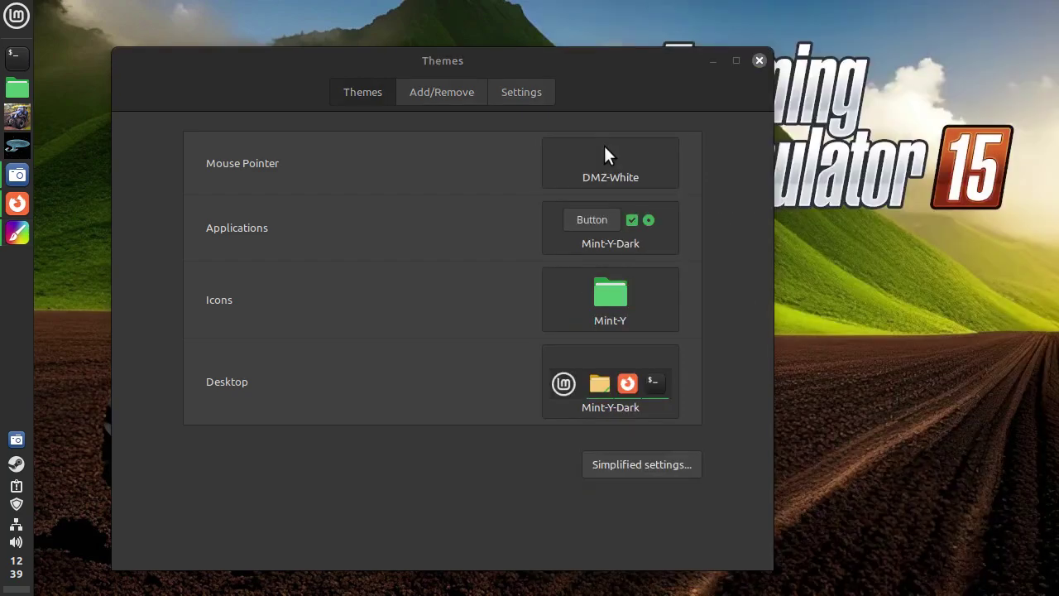
- Check the Desktop theme row, then close the Themes window
key("Down")
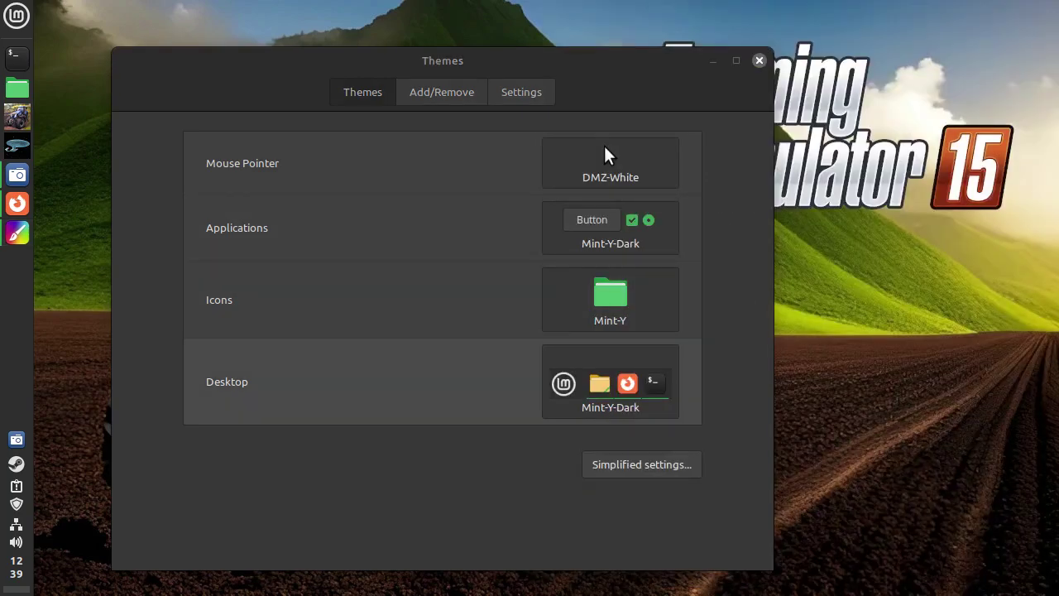
key("Return")
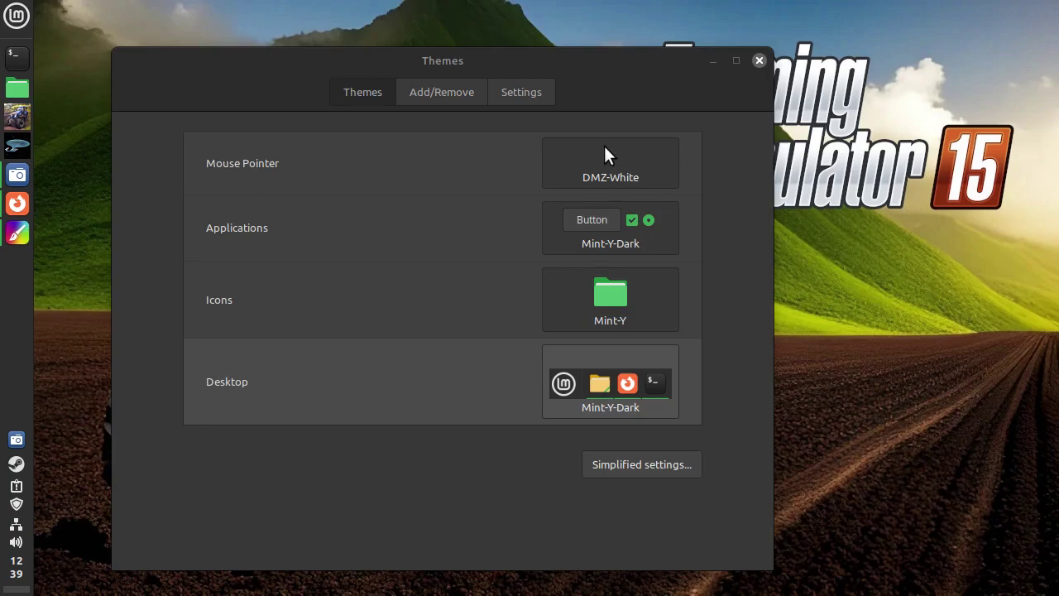
key("Escape")
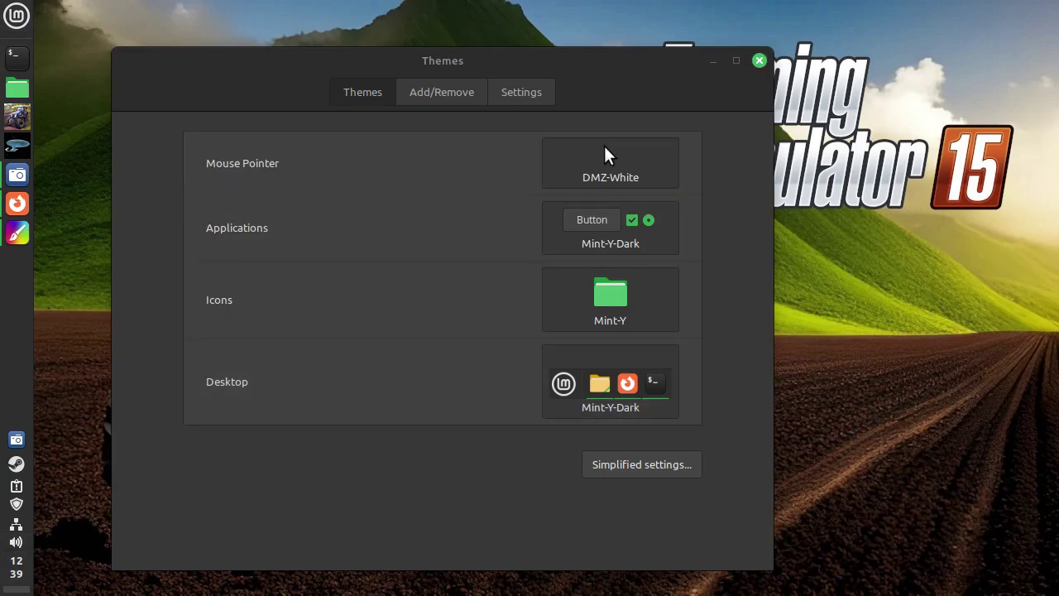
key("alt+F4")
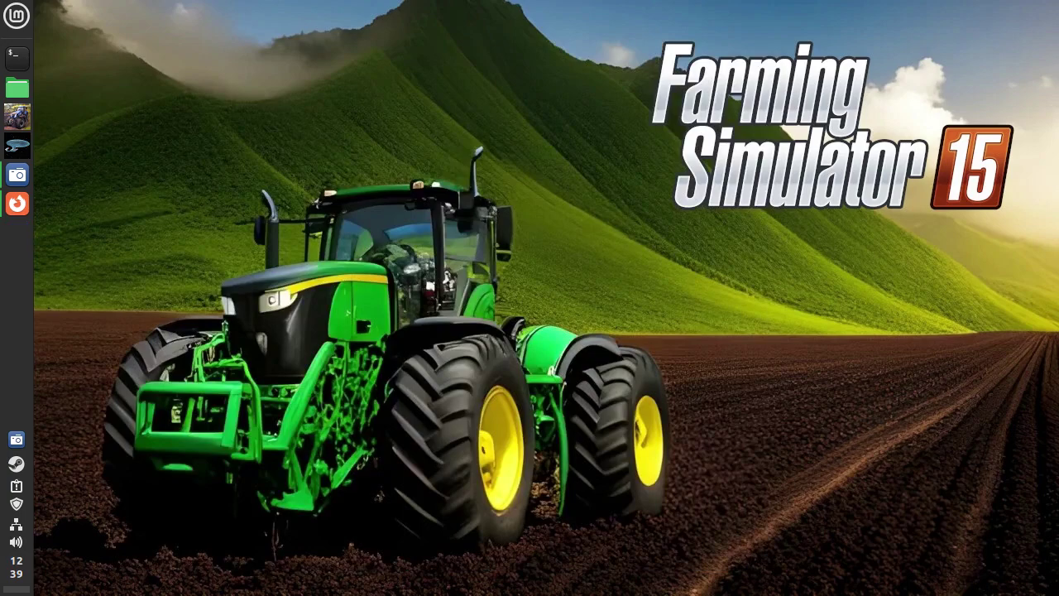
right_click(17, 263)
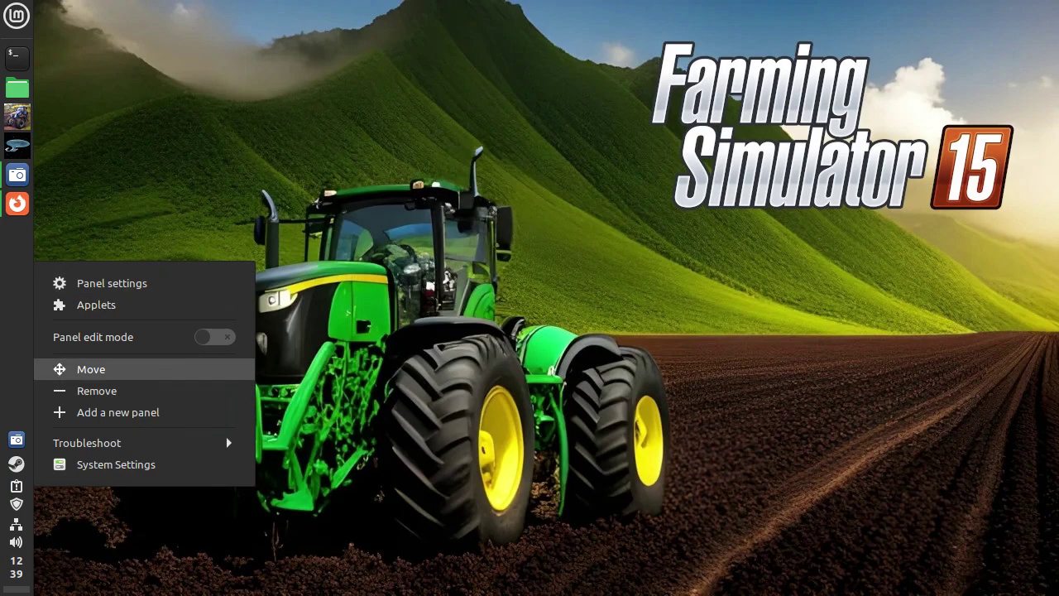
key("Return")
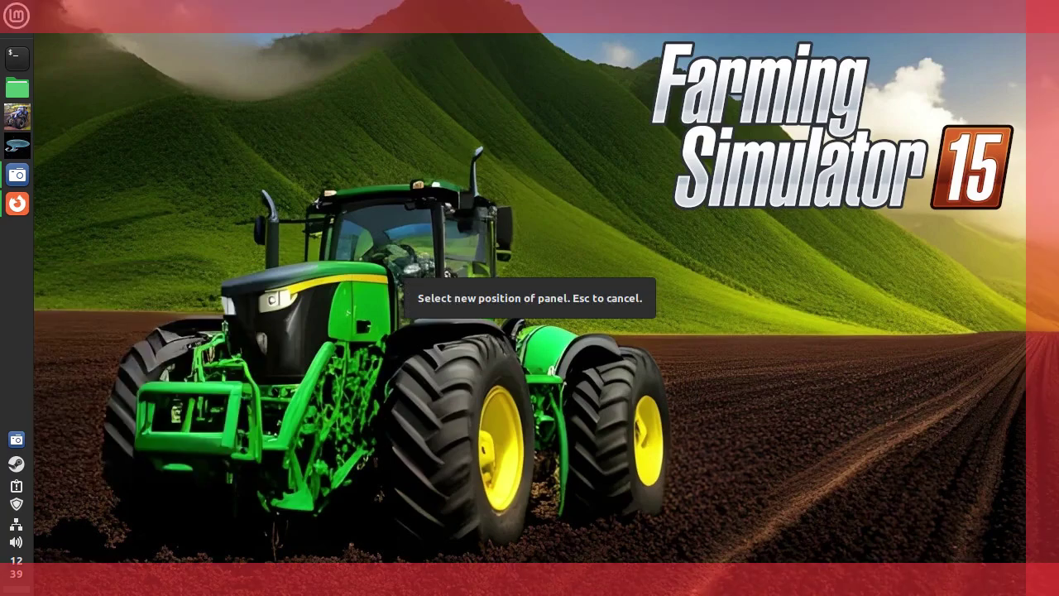
left_click(828, 579)
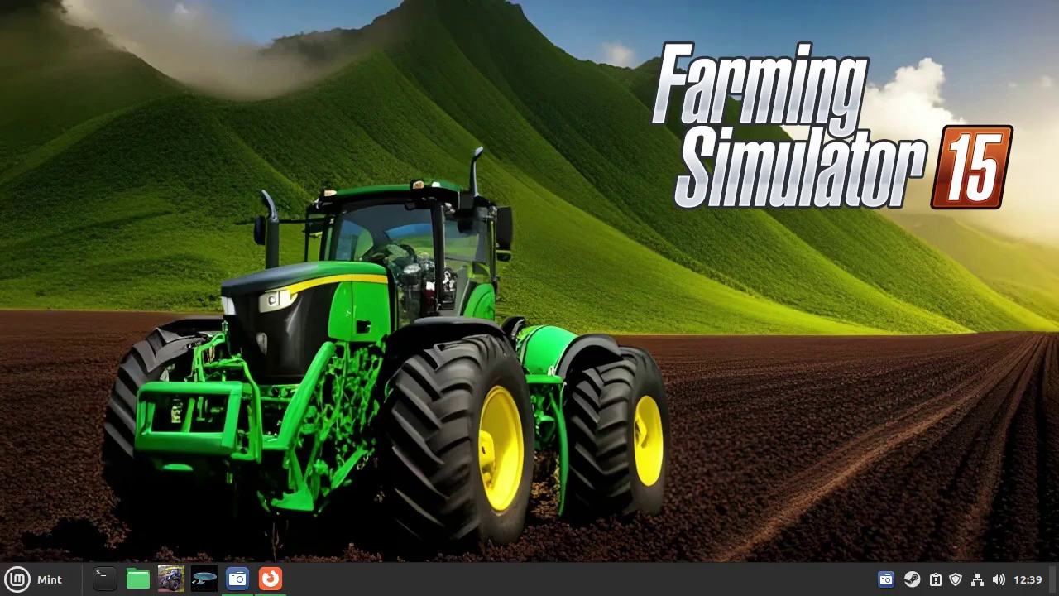
right_click(501, 580)
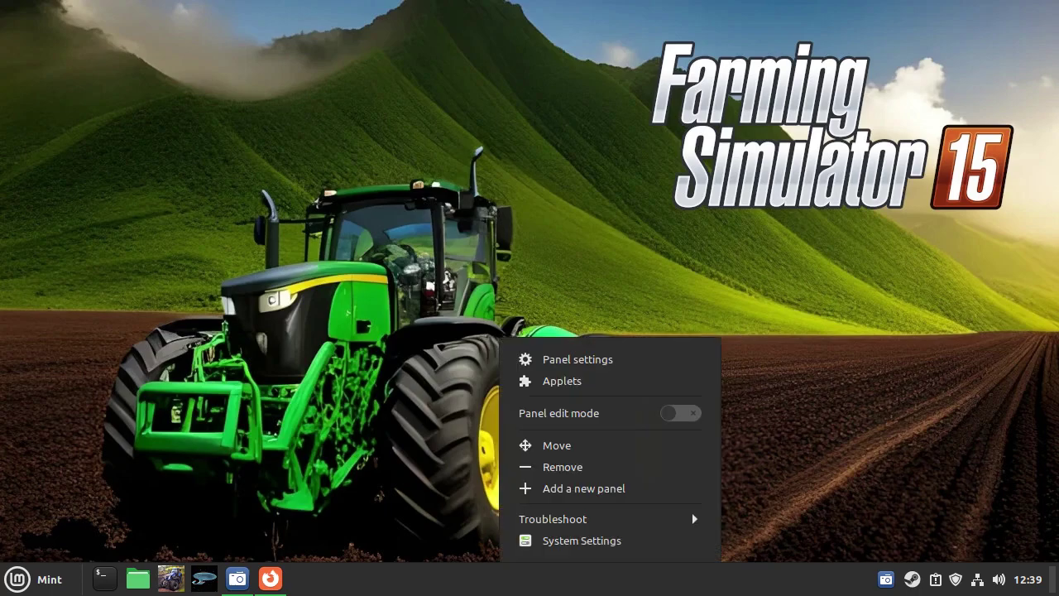
key("Up")
key("Up")
key("Up")
key("Up")
key("Return")
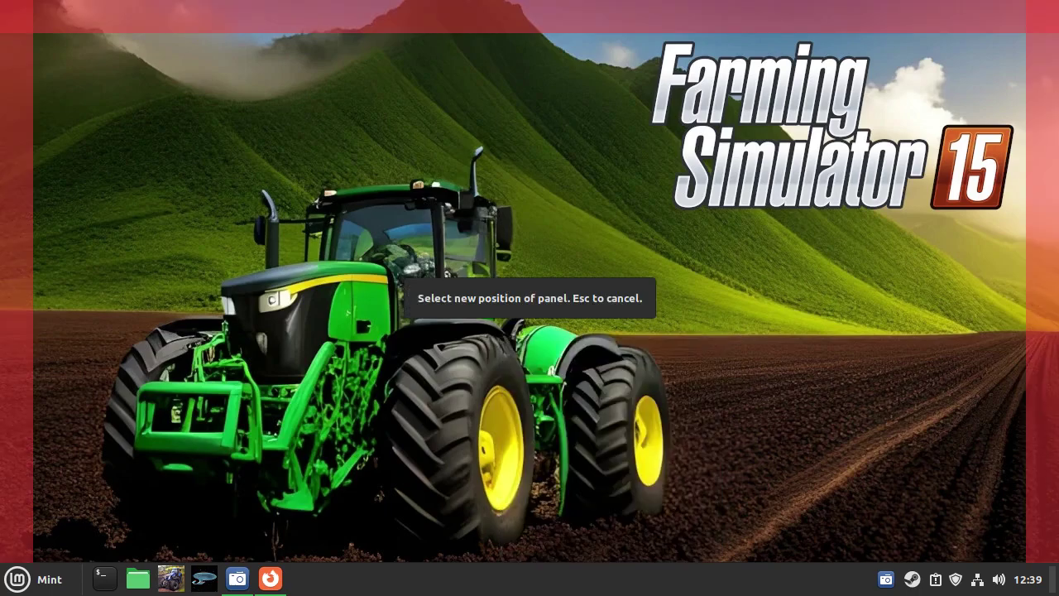
left_click(17, 418)
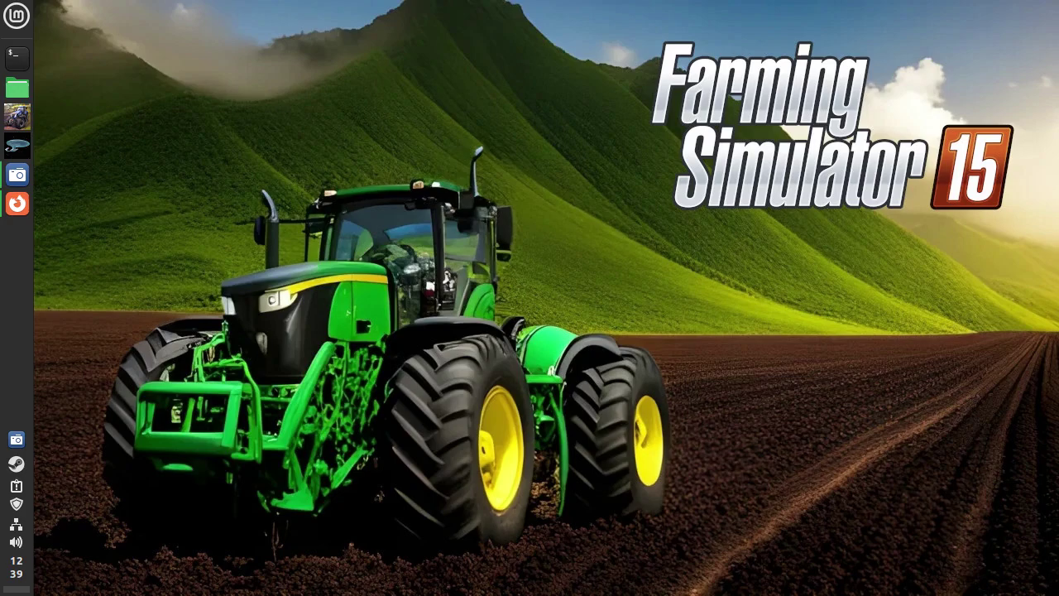
left_click(16, 15)
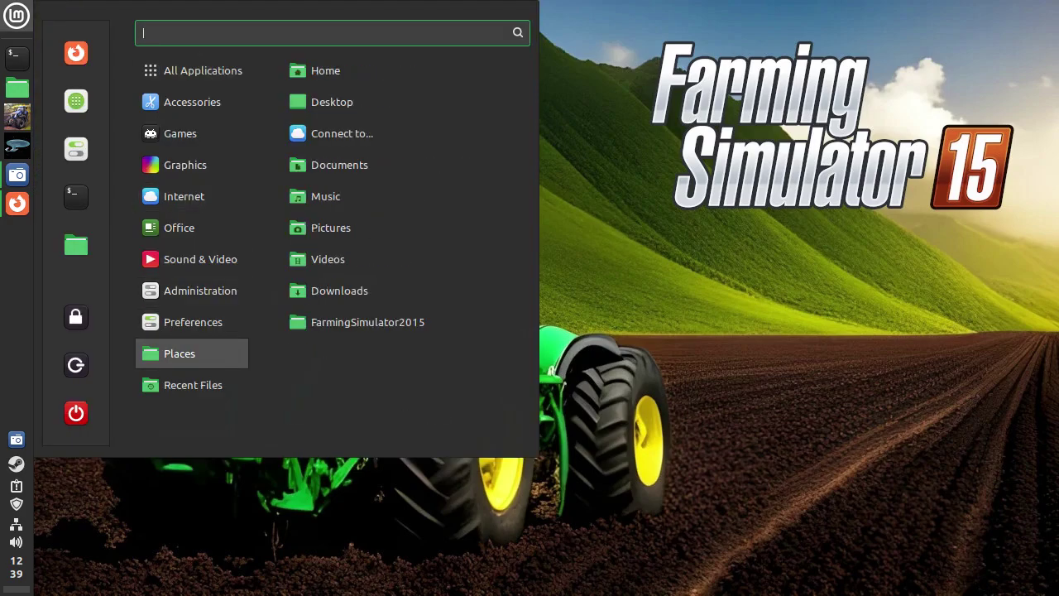
key("Escape")
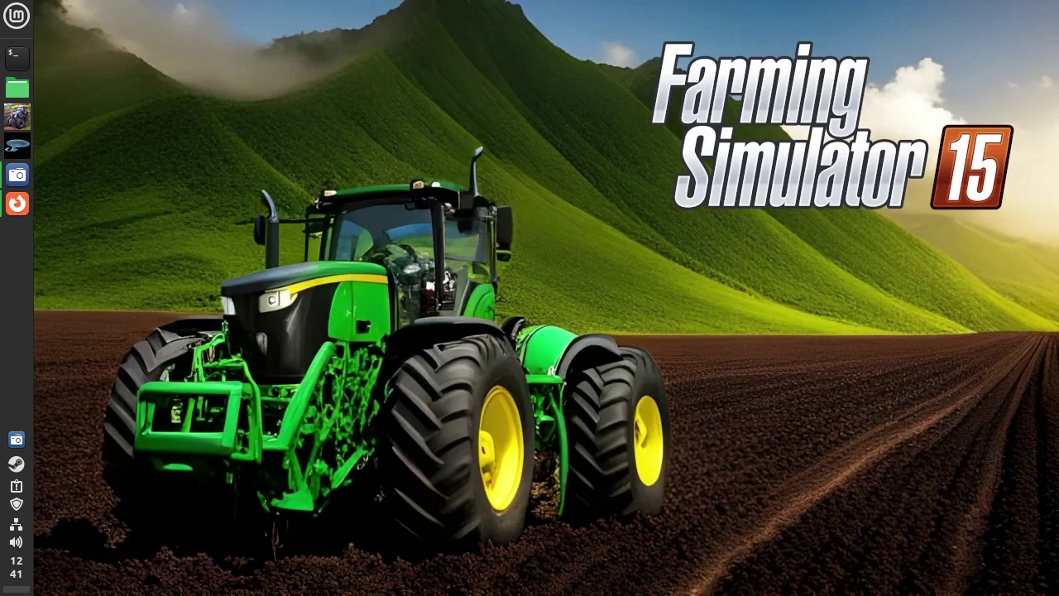
mouse_move(15, 567)
left_click(17, 203)
scroll(546, 348, "down", 10)
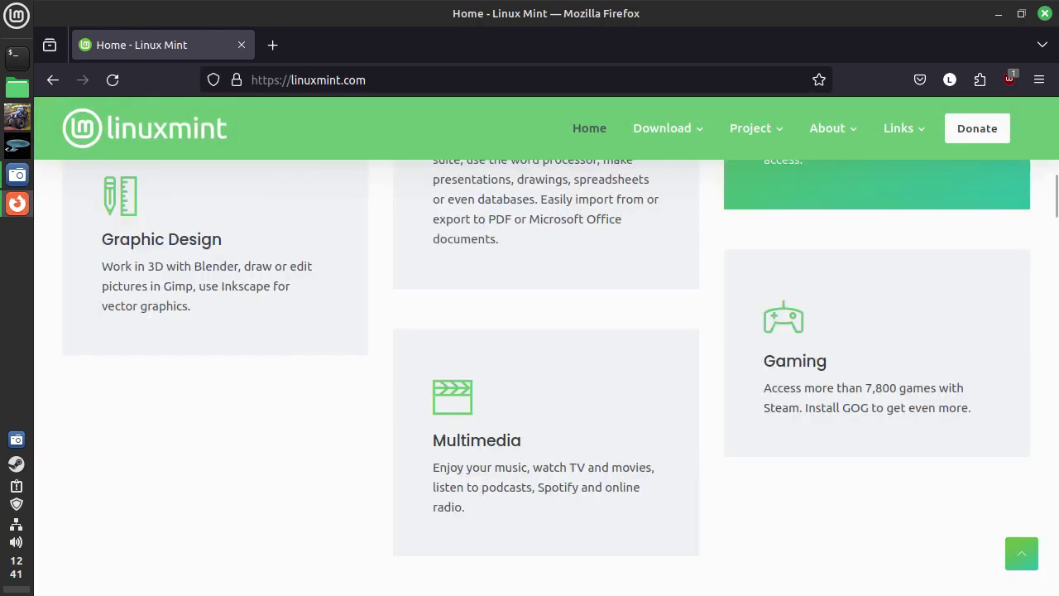
scroll(547, 348, "up", 10)
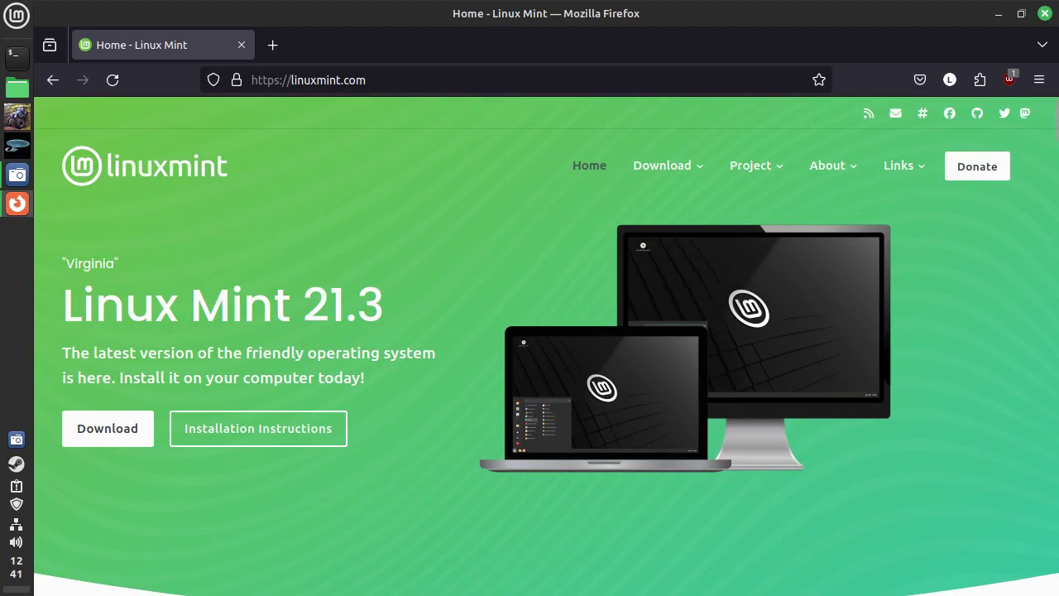
scroll(546, 348, "down", 10)
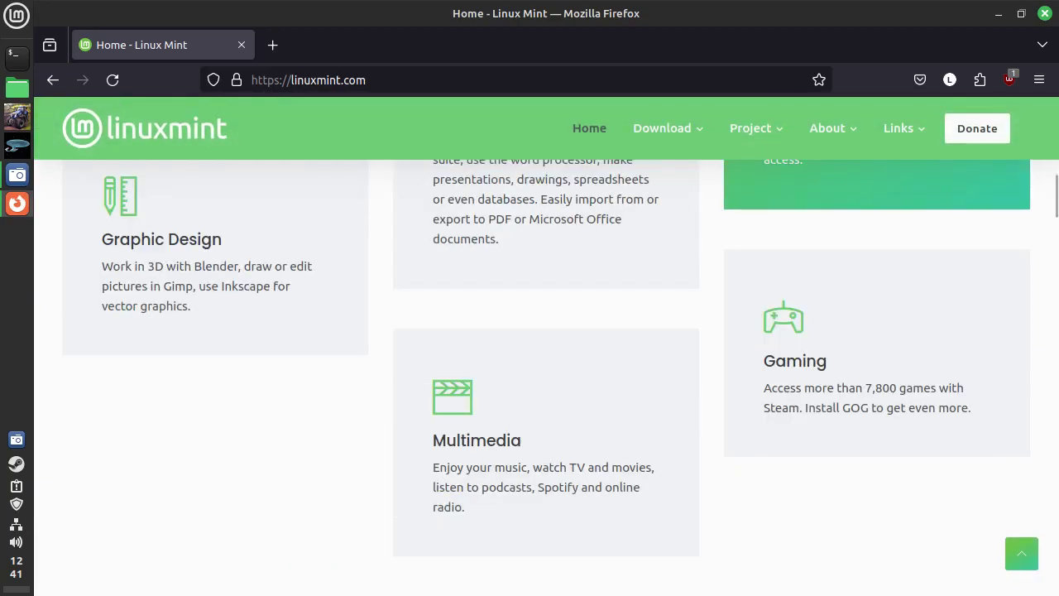
scroll(547, 347, "down", 15)
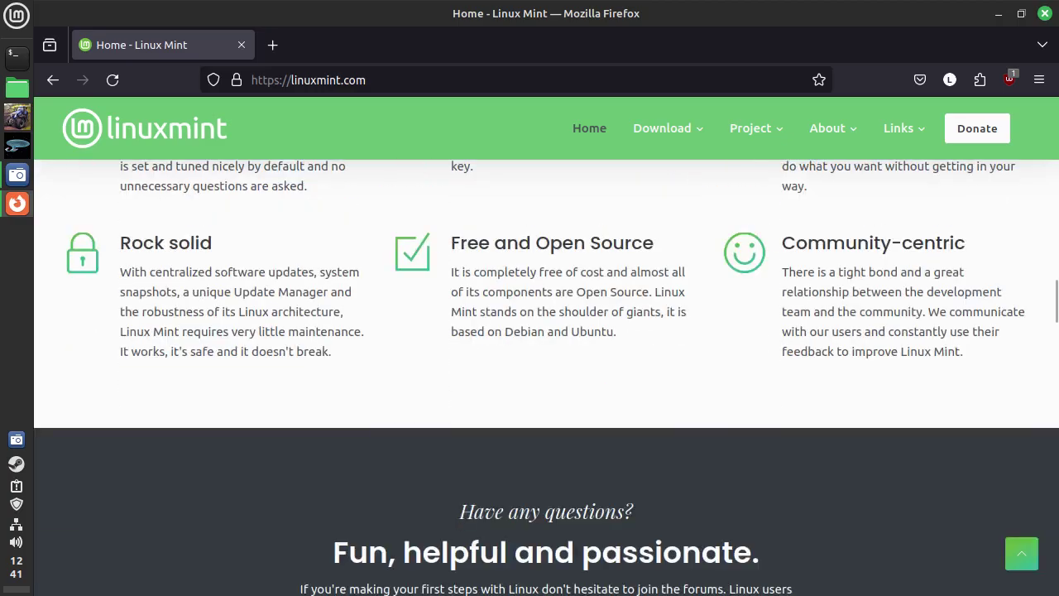
scroll(547, 348, "down", 10)
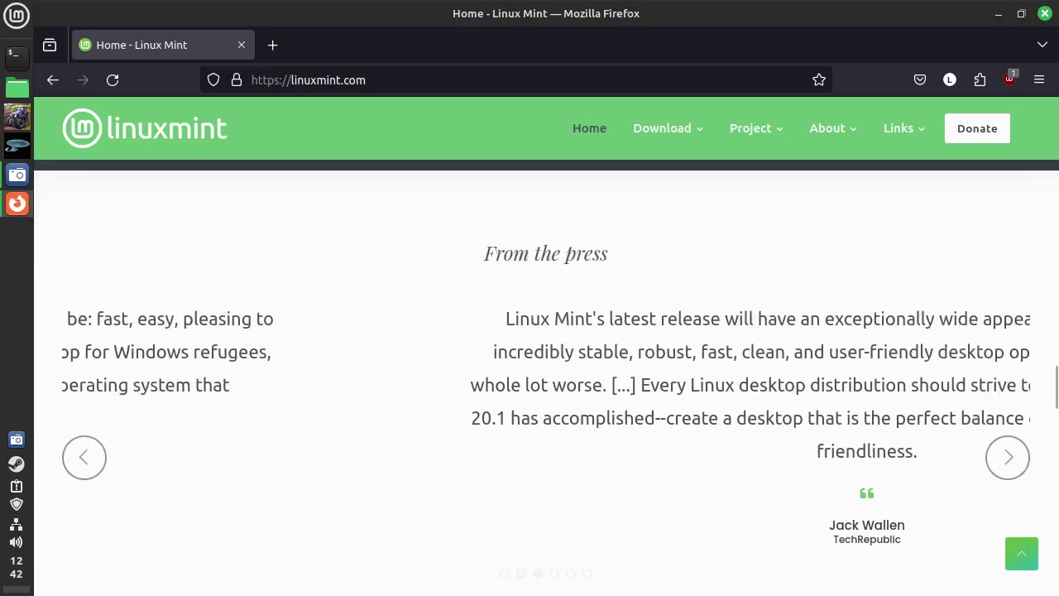
scroll(547, 347, "down", 8)
scroll(546, 348, "up", 5)
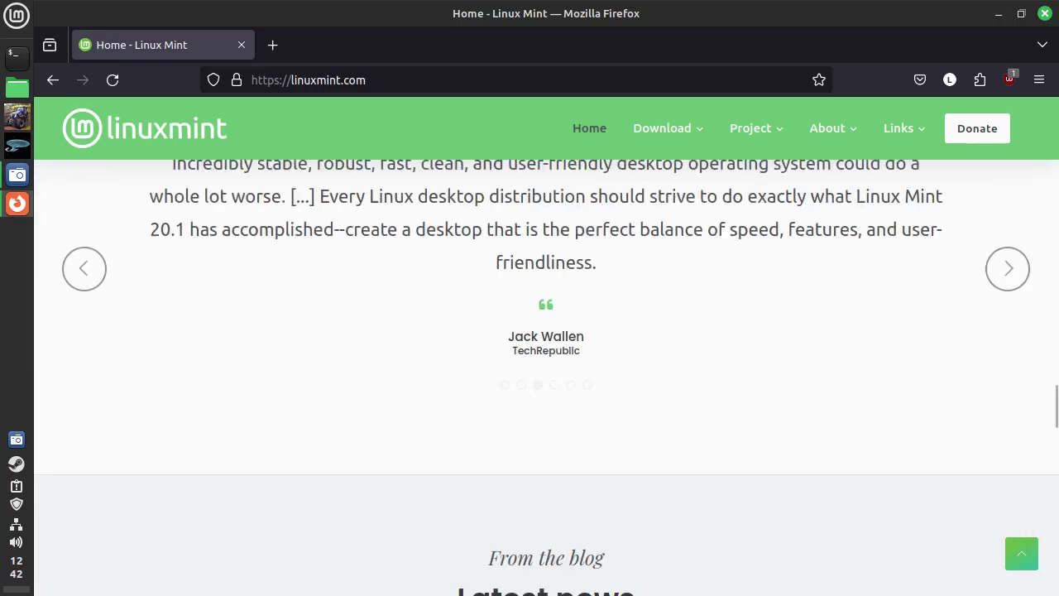
scroll(546, 348, "up", 20)
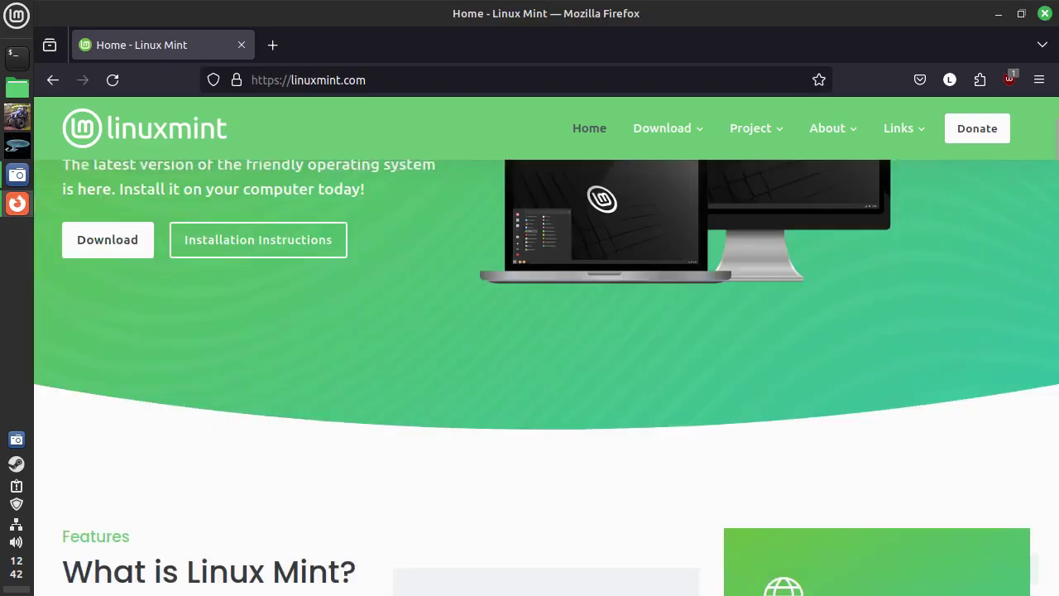
scroll(547, 347, "up", 3)
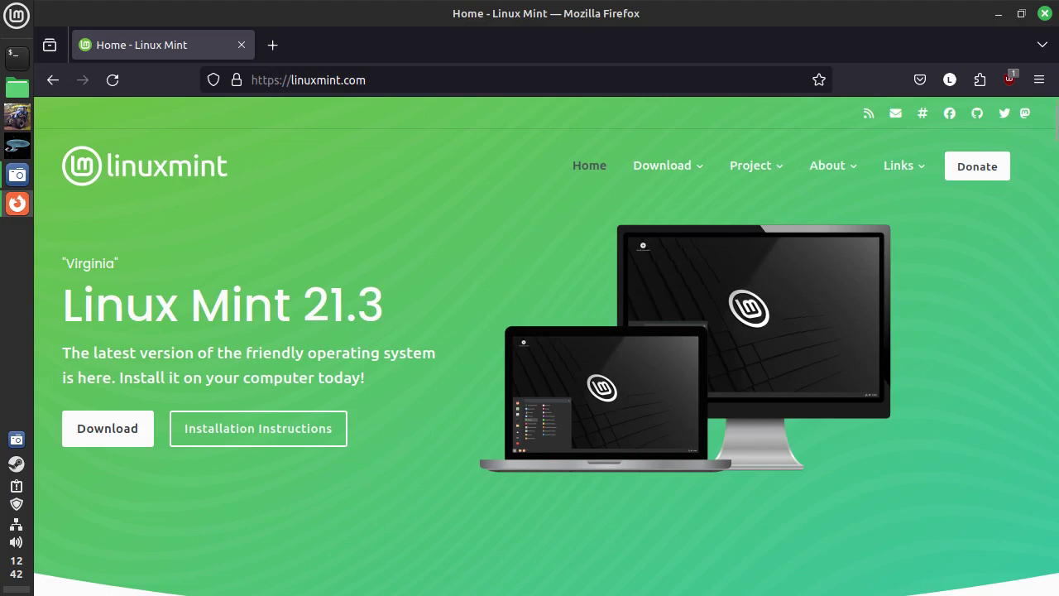
- Swap Firefox for Google Chrome from the Internet menu, entering the keyring password to unlock it
left_click(1044, 13)
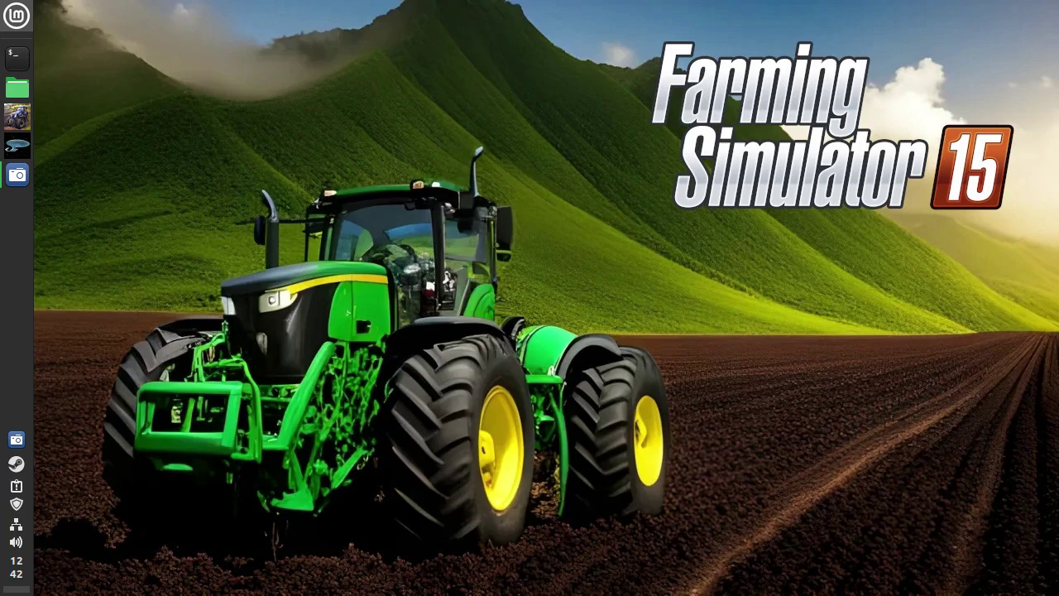
left_click(16, 15)
mouse_move(183, 197)
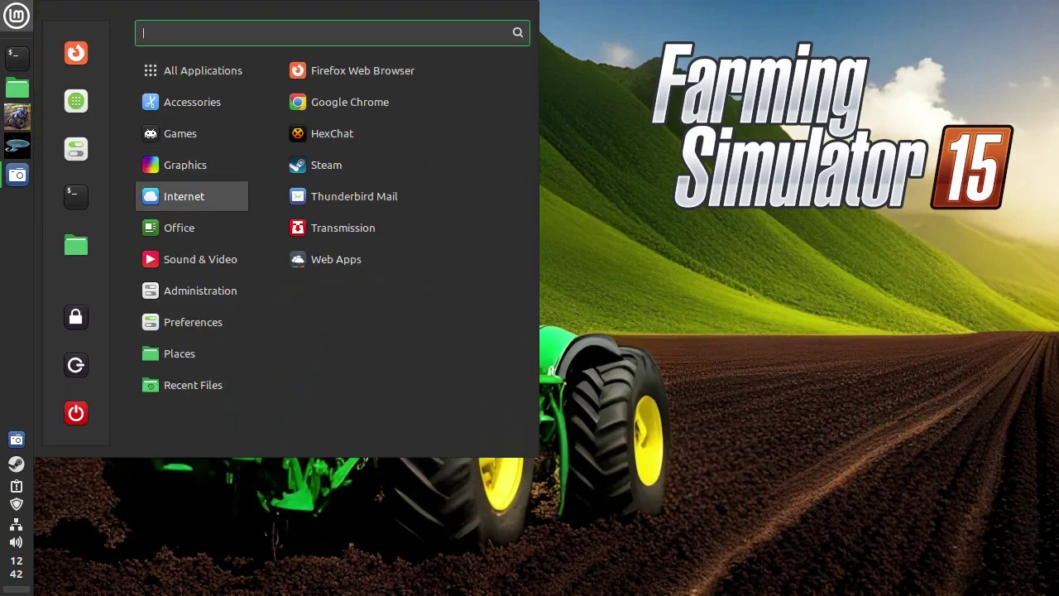
left_click(350, 102)
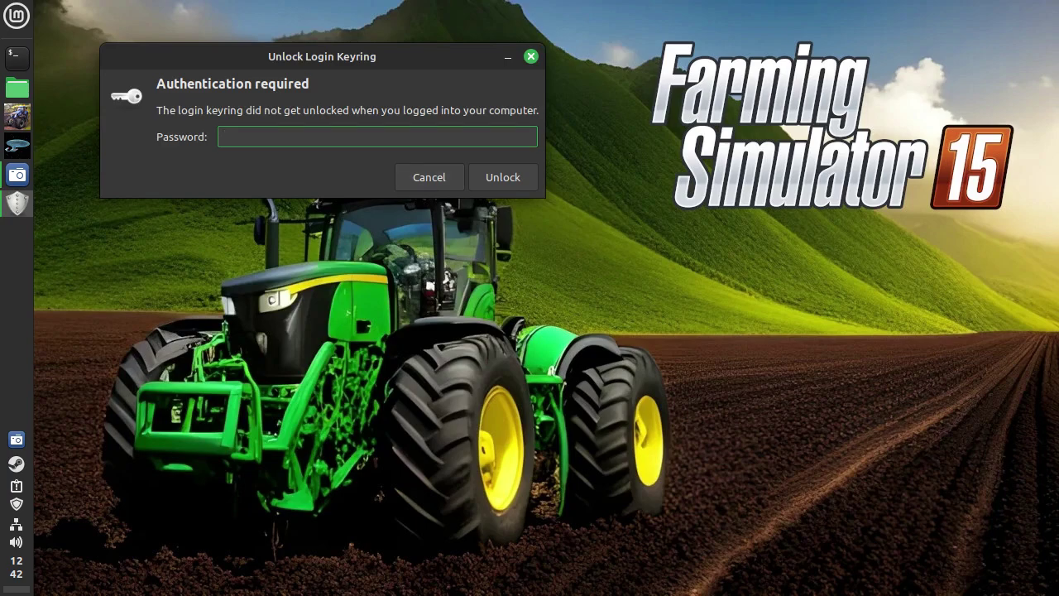
type("••••")
key("Return")
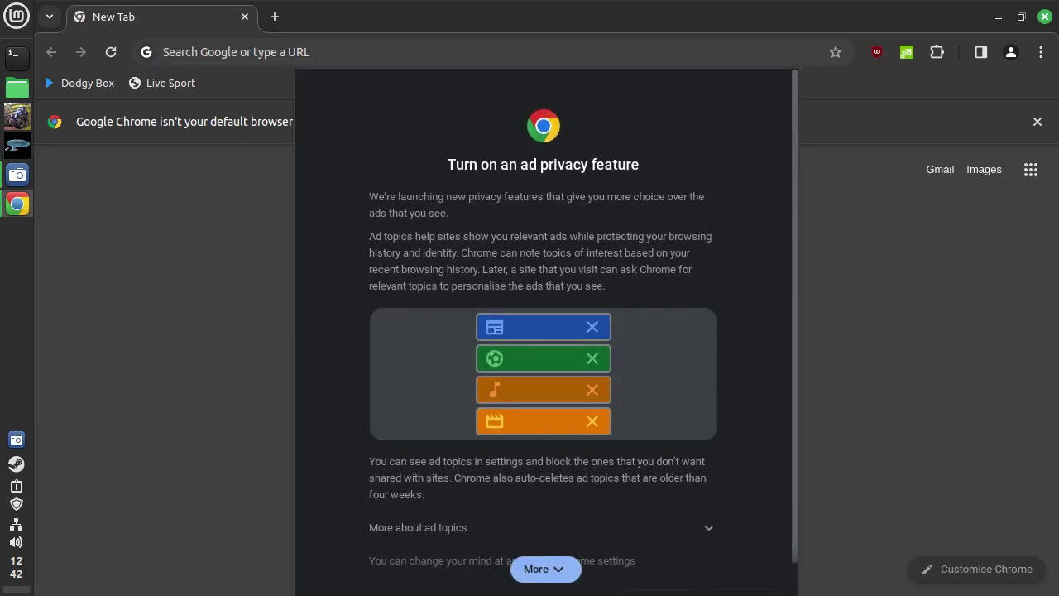
- Decline ad topics, acknowledge the ad privacy notice, and close the default-browser infobar
left_click(546, 569)
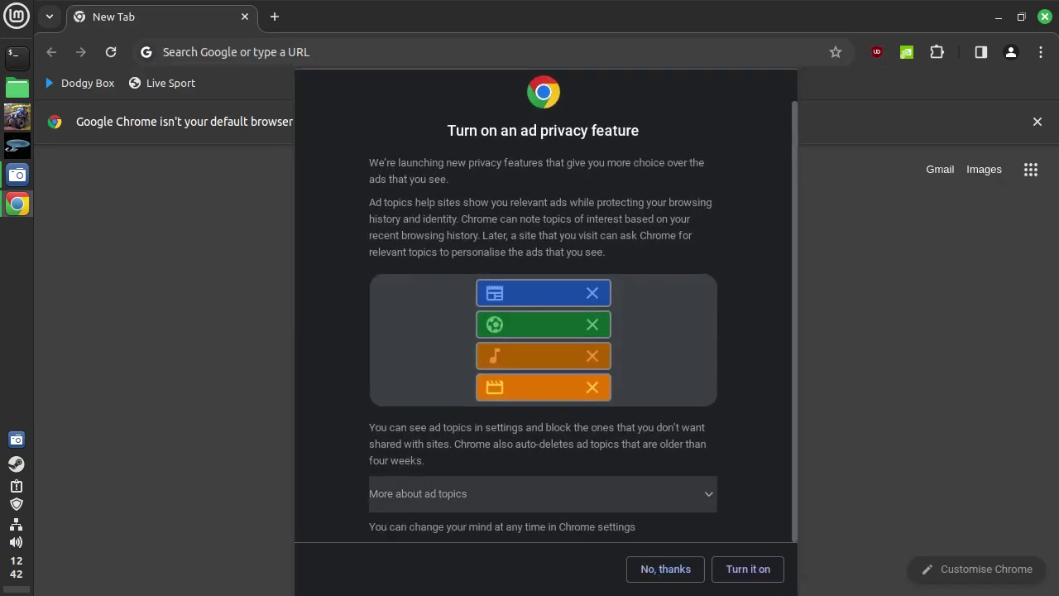
left_click(666, 569)
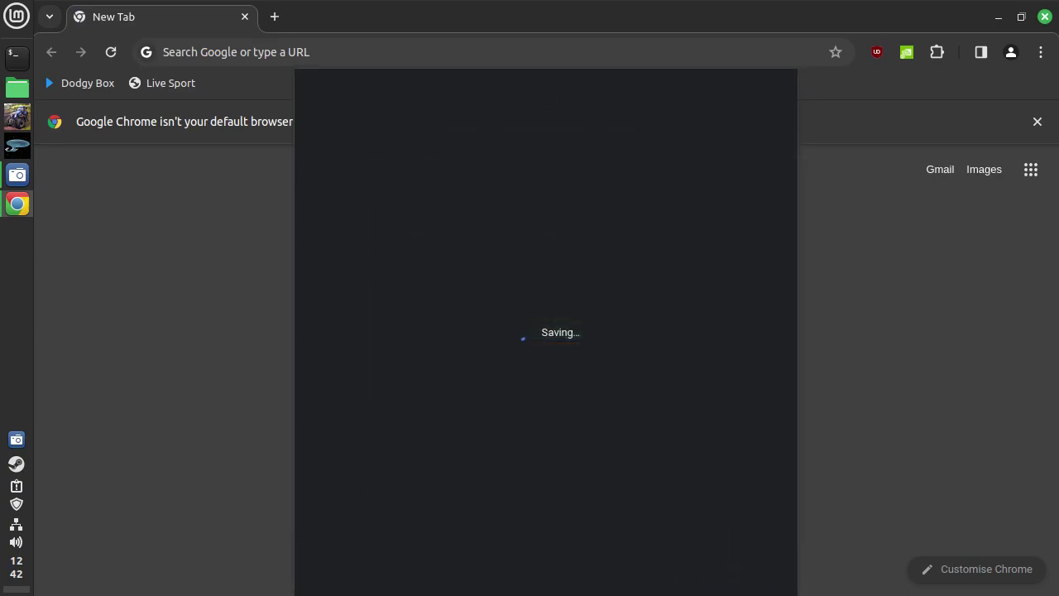
left_click(547, 568)
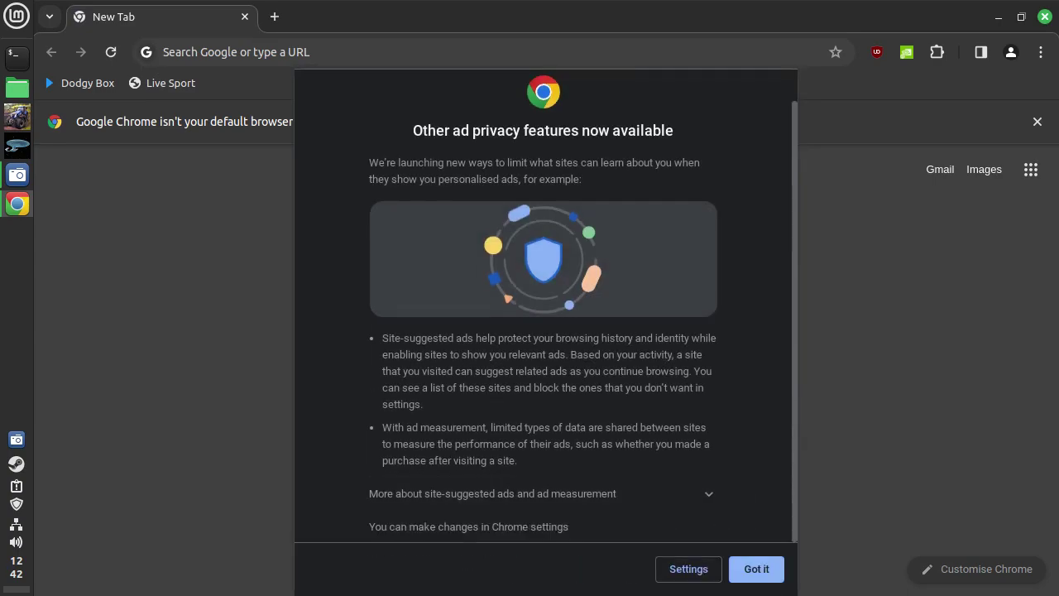
left_click(756, 569)
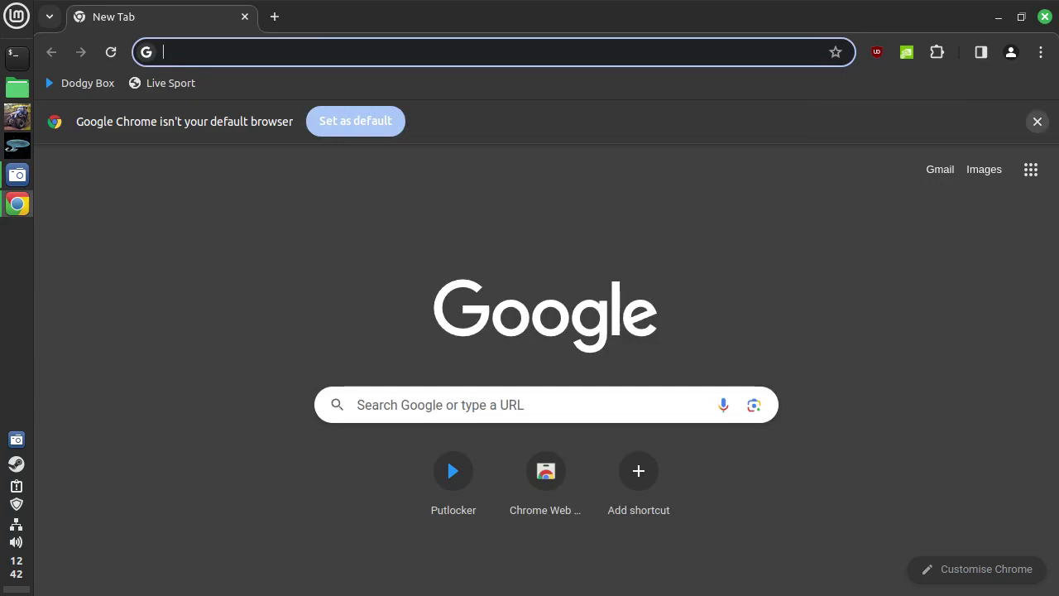
left_click(1037, 121)
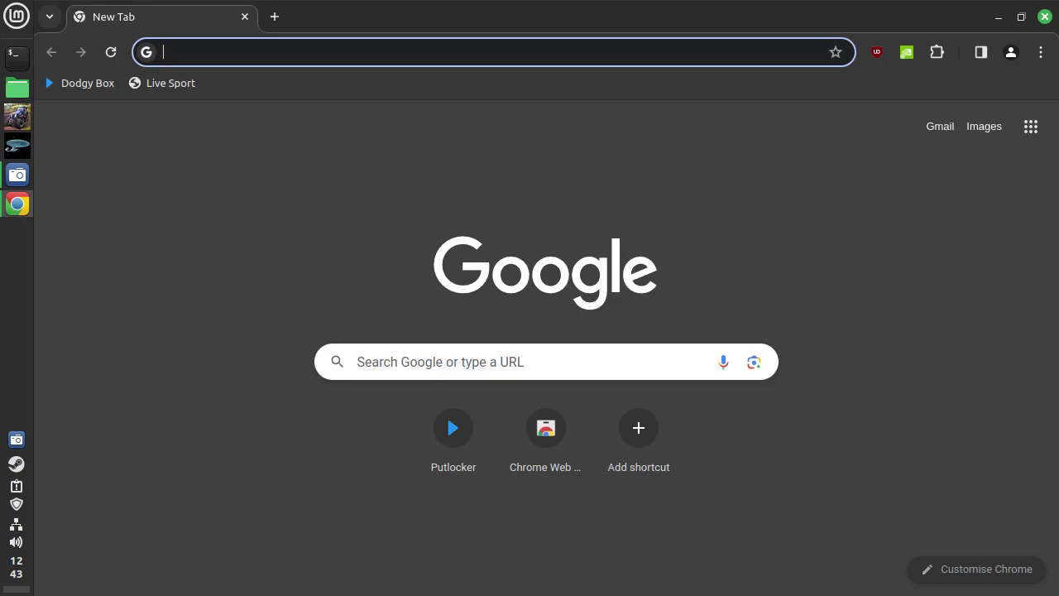
- Close Chrome and launch Total War: MEDIEVAL II from the menu's Games category
key("ctrl+w")
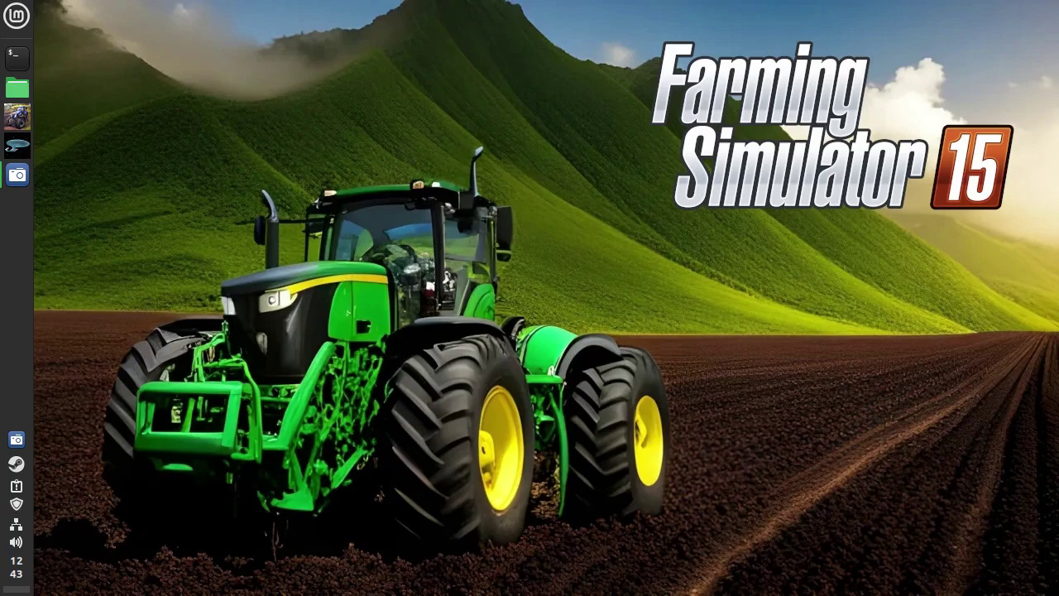
left_click(16, 16)
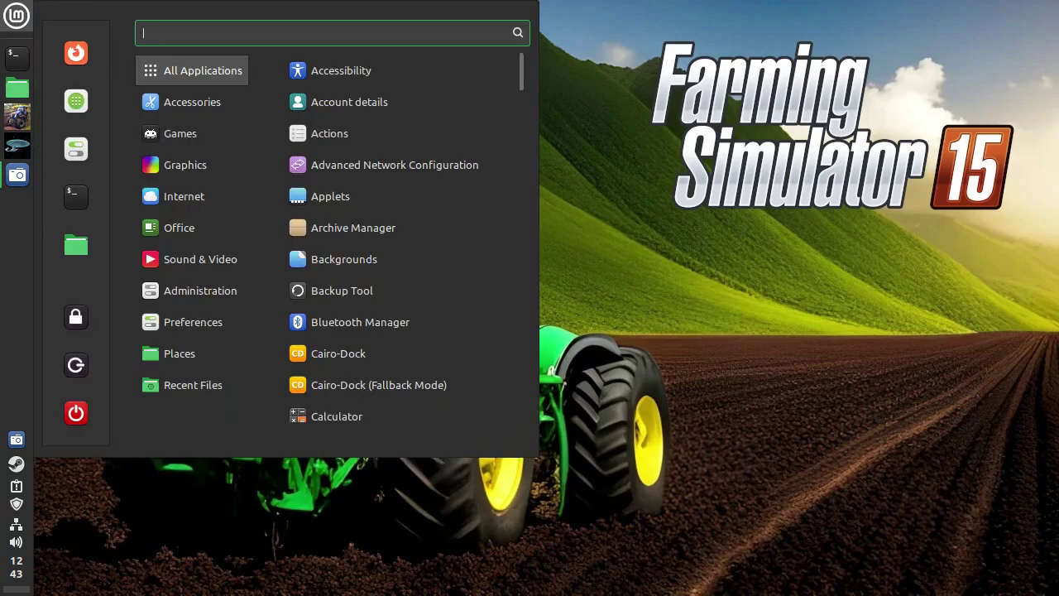
mouse_move(181, 133)
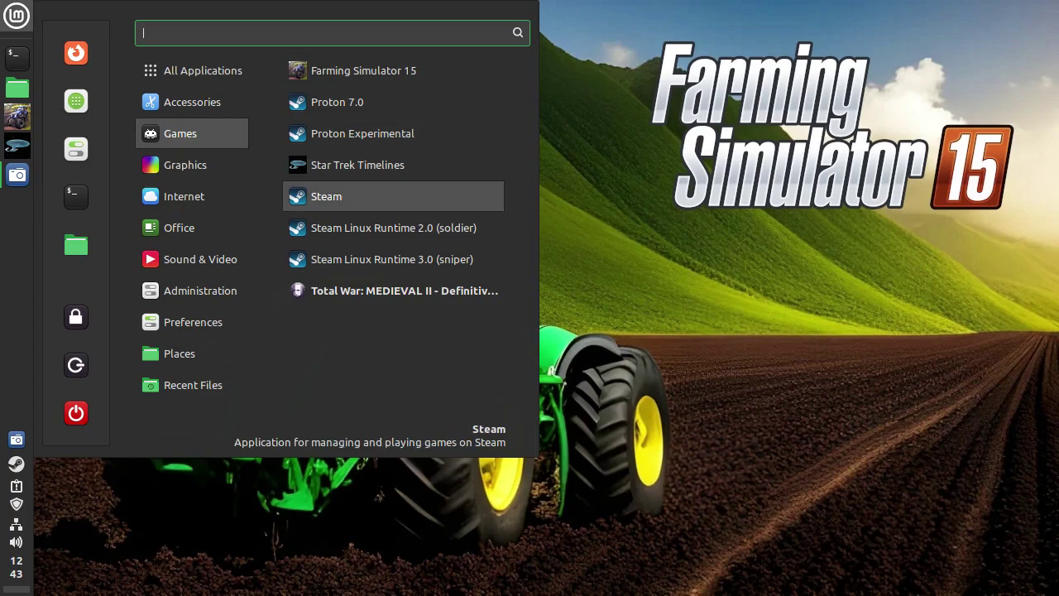
left_click(397, 291)
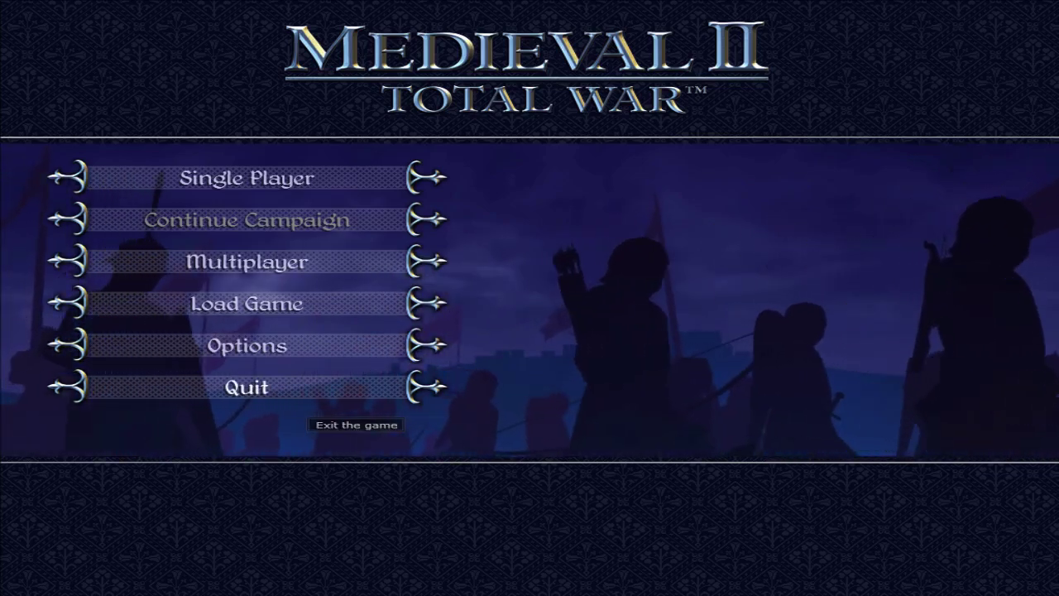
- Choose Quit on the Medieval II main menu and confirm the Exit program? prompt
left_click(315, 389)
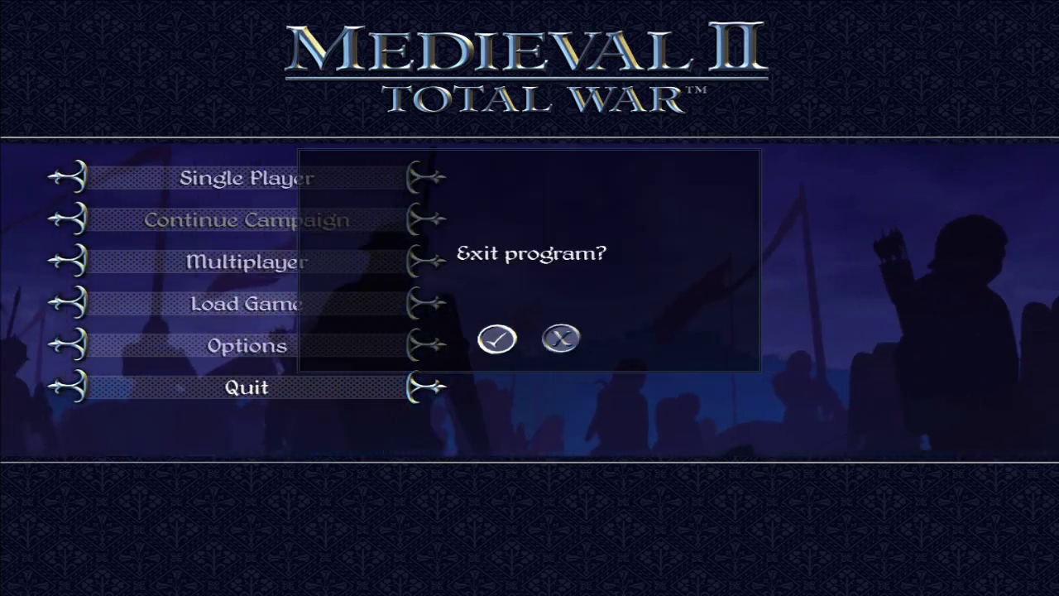
key("Return")
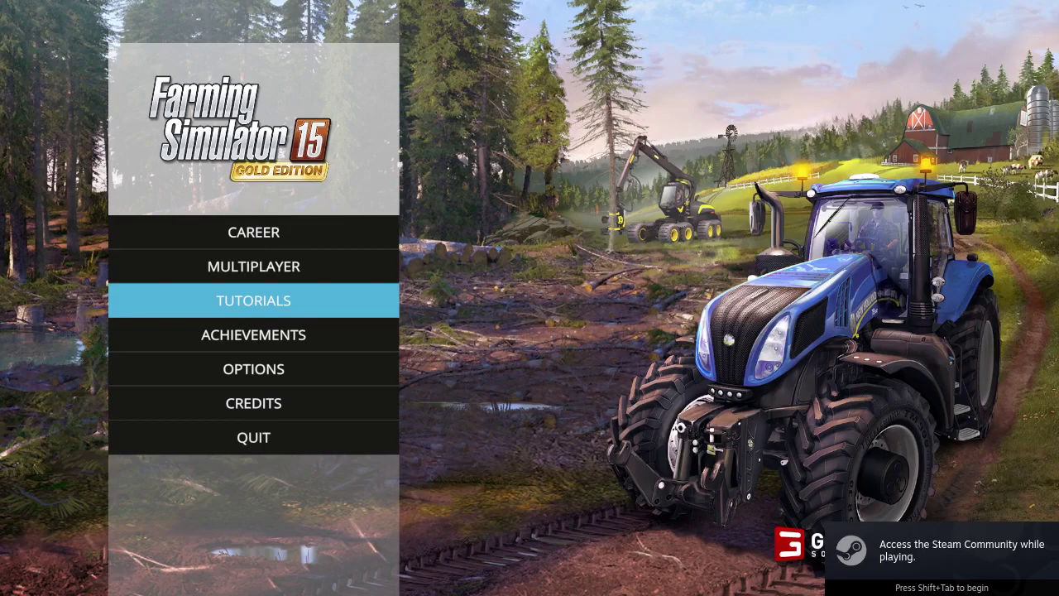
- Open Career and load SAVEGAME 1, the Old Family Farm 2015 map
key("Return")
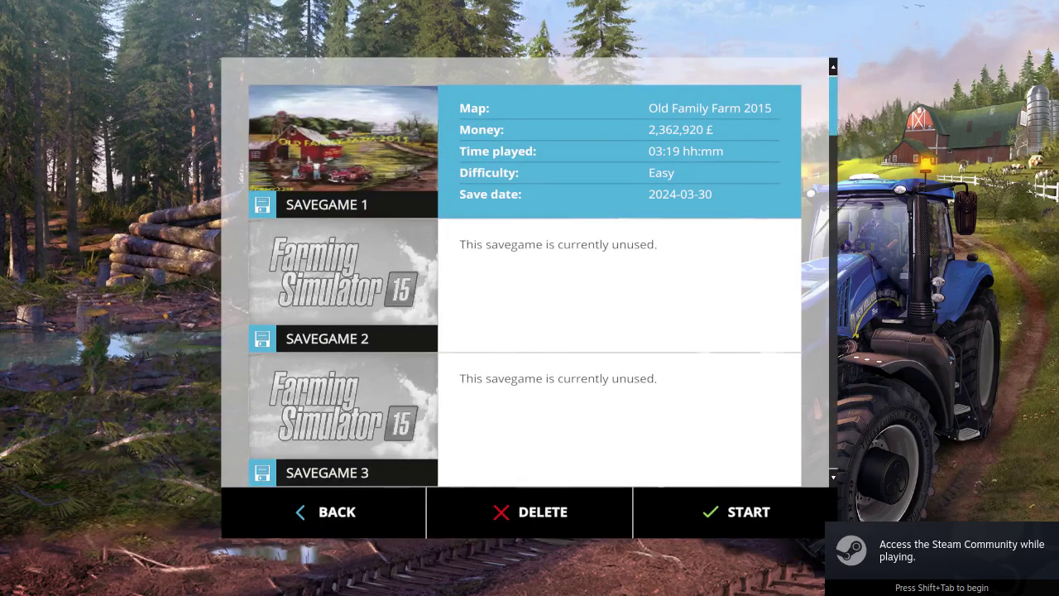
key("Return")
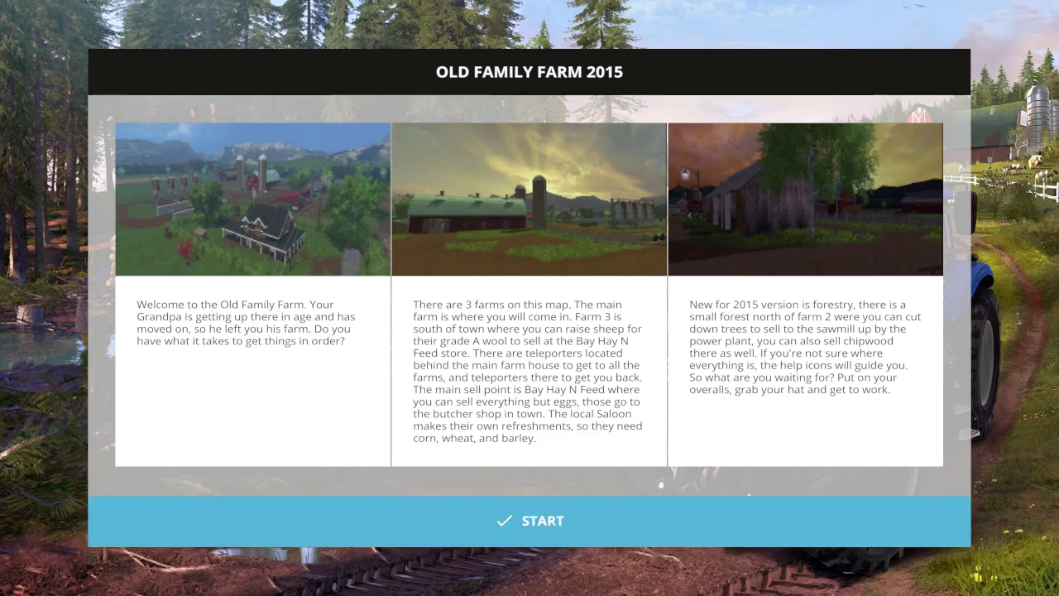
- Start the career, switch to the orange combine and hire a worker to harvest the corn
key("Return")
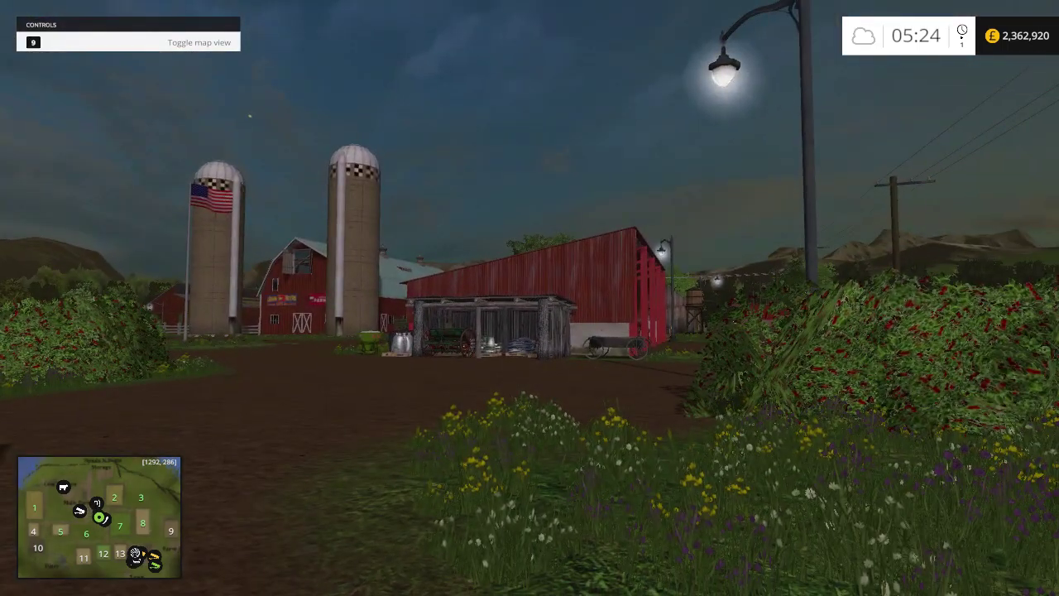
key("Tab")
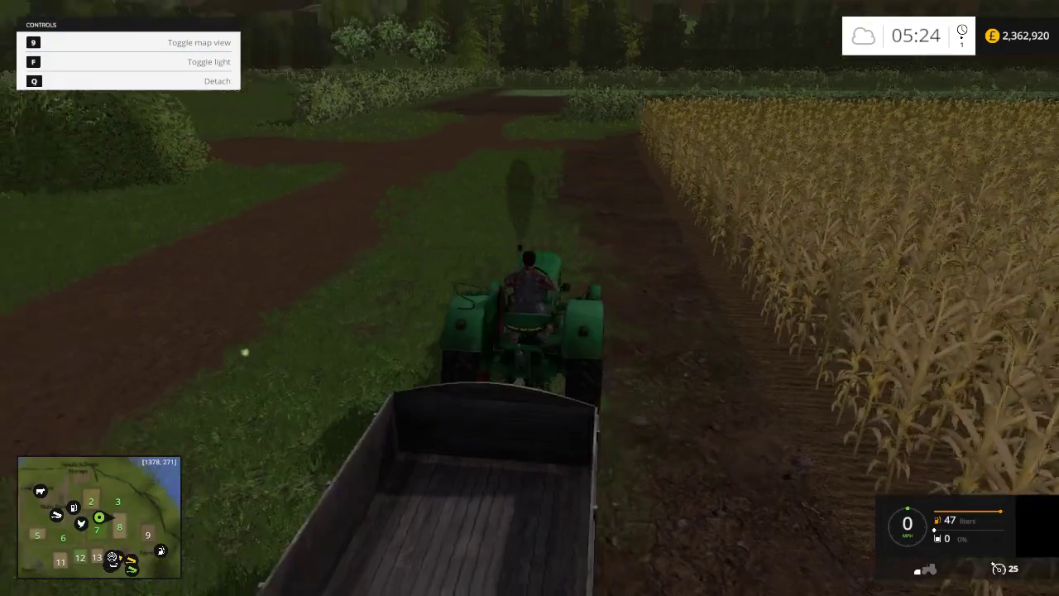
key("Tab")
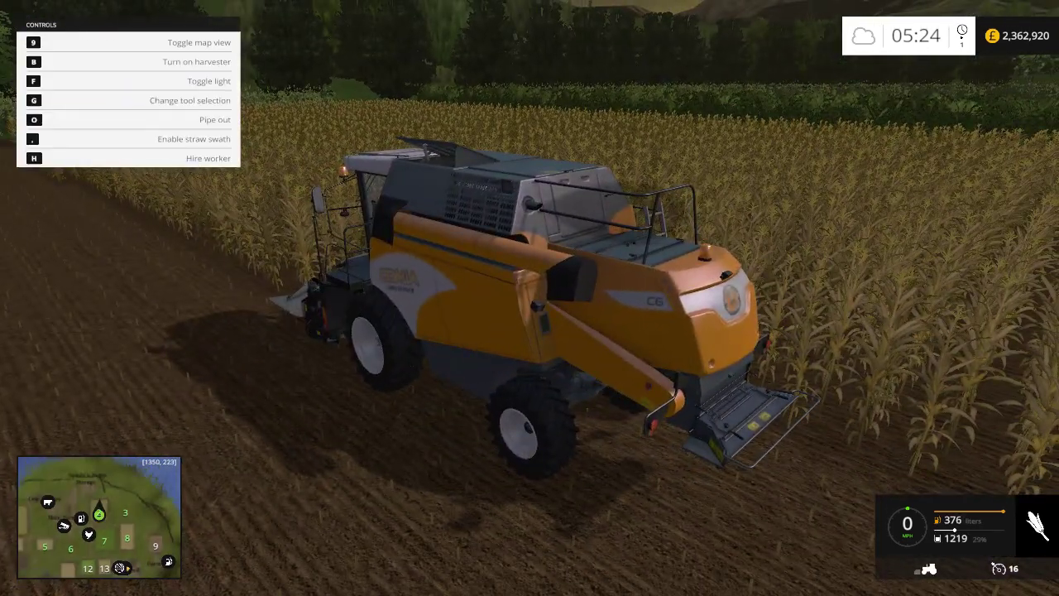
key("g")
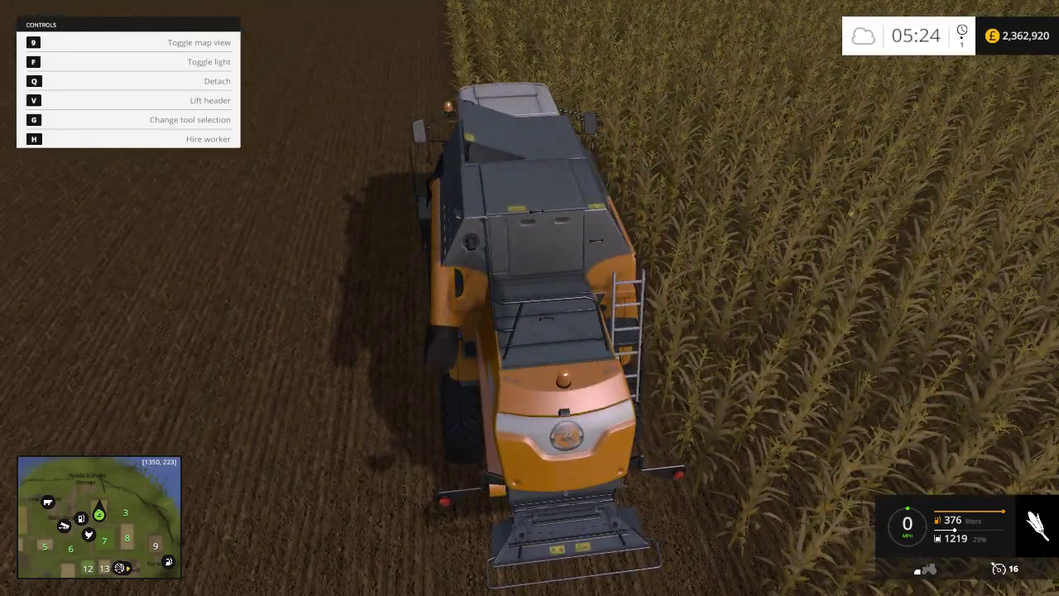
key("h")
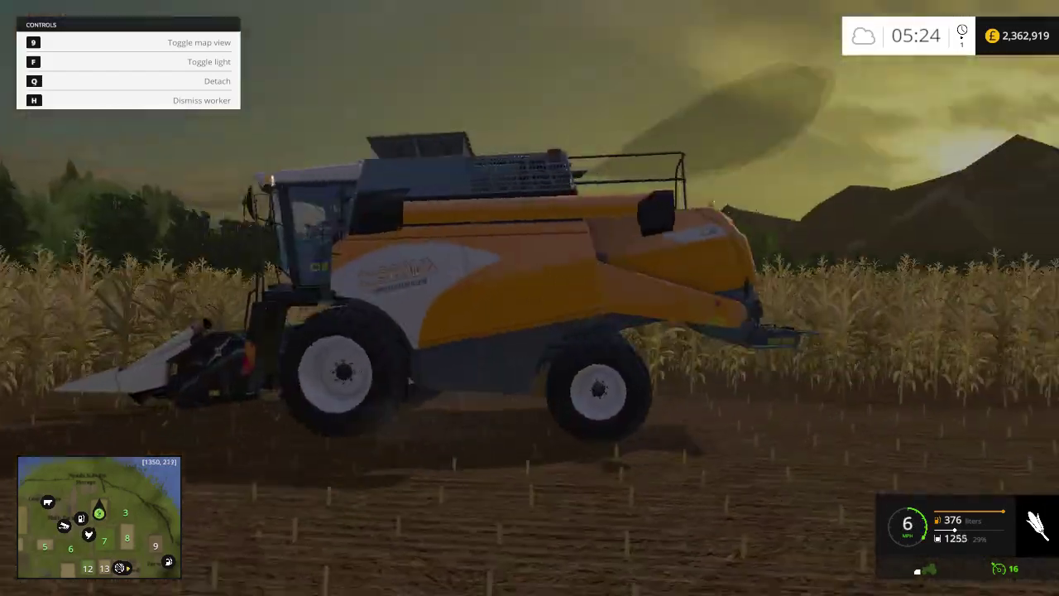
scroll(529, 298, "down", 5)
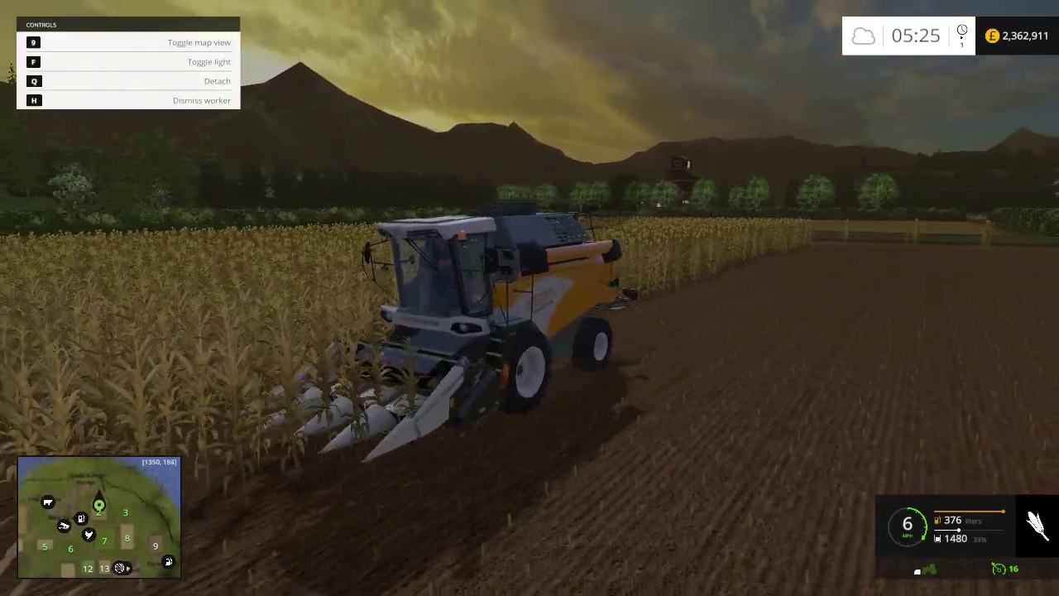
- Pause the game and save it, overwriting the existing savegame
key("Escape")
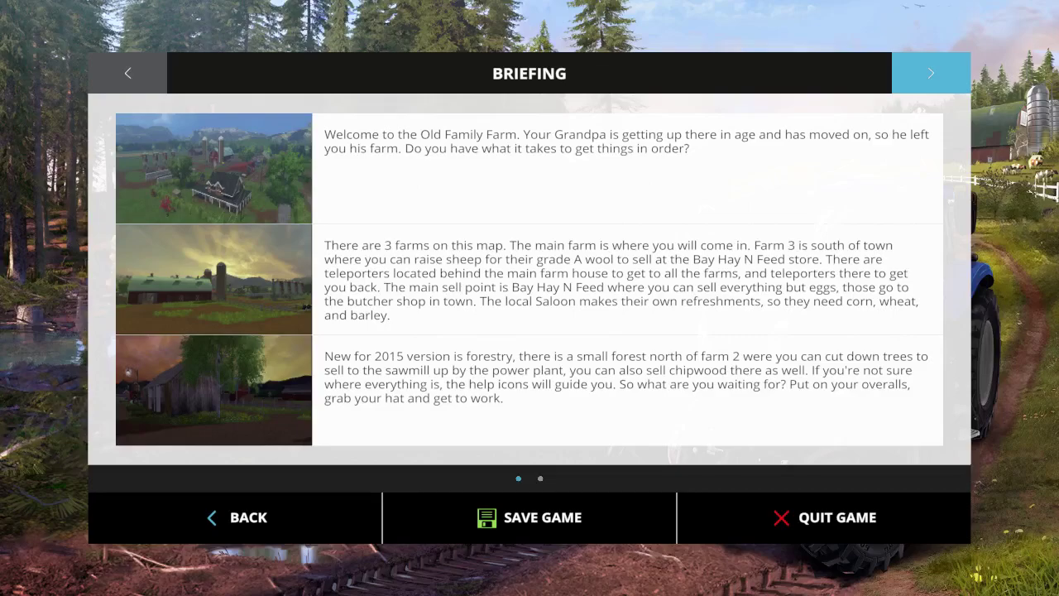
key("Return")
key("Left")
key("Return")
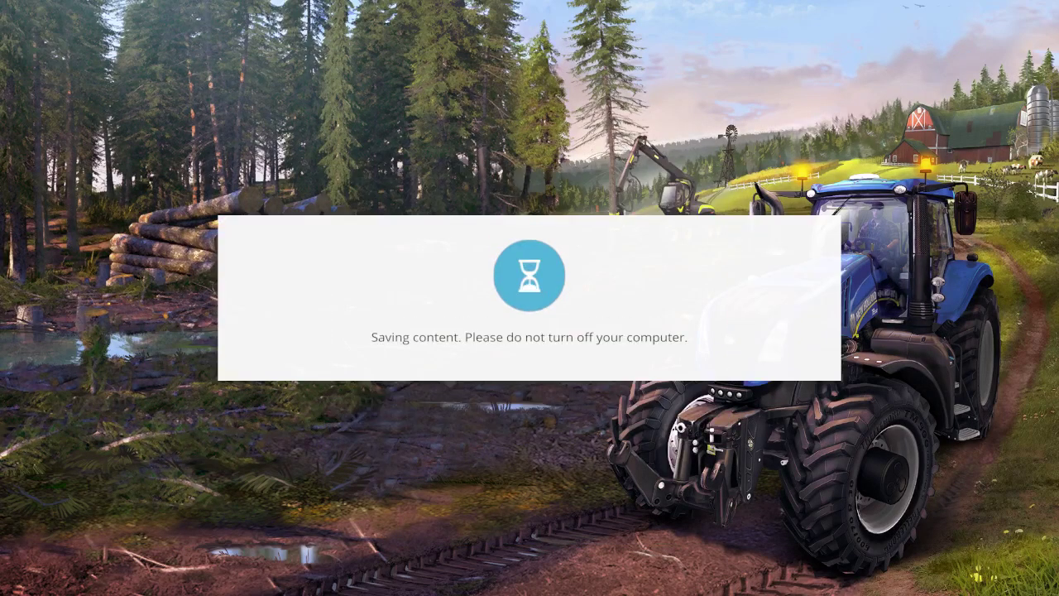
- Quit Farming Simulator 15 from the main menu back to the desktop
key("Right")
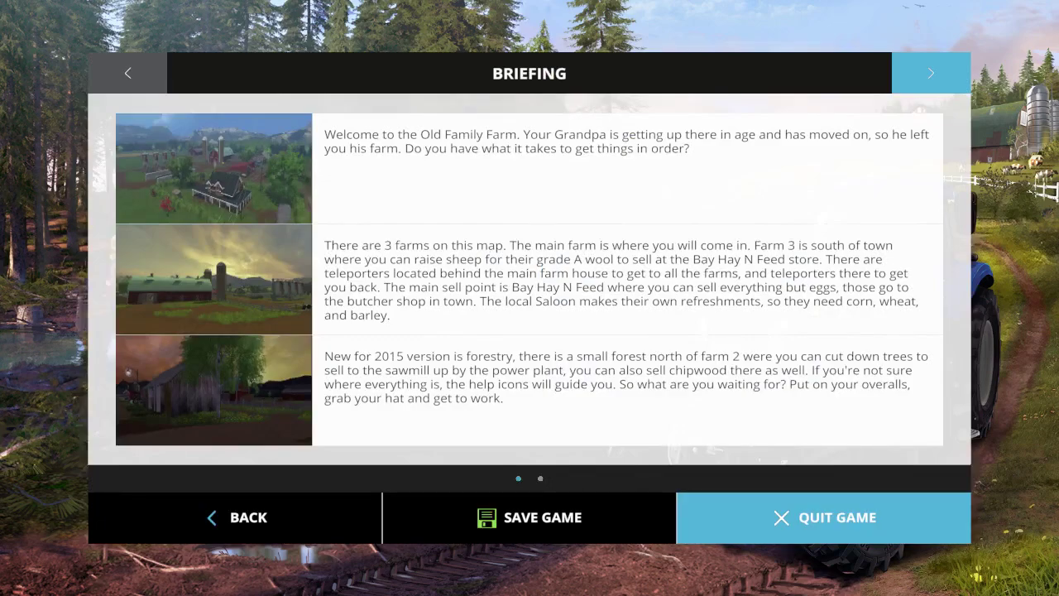
key("Return")
key("Down")
key("Down")
key("Down")
key("Return")
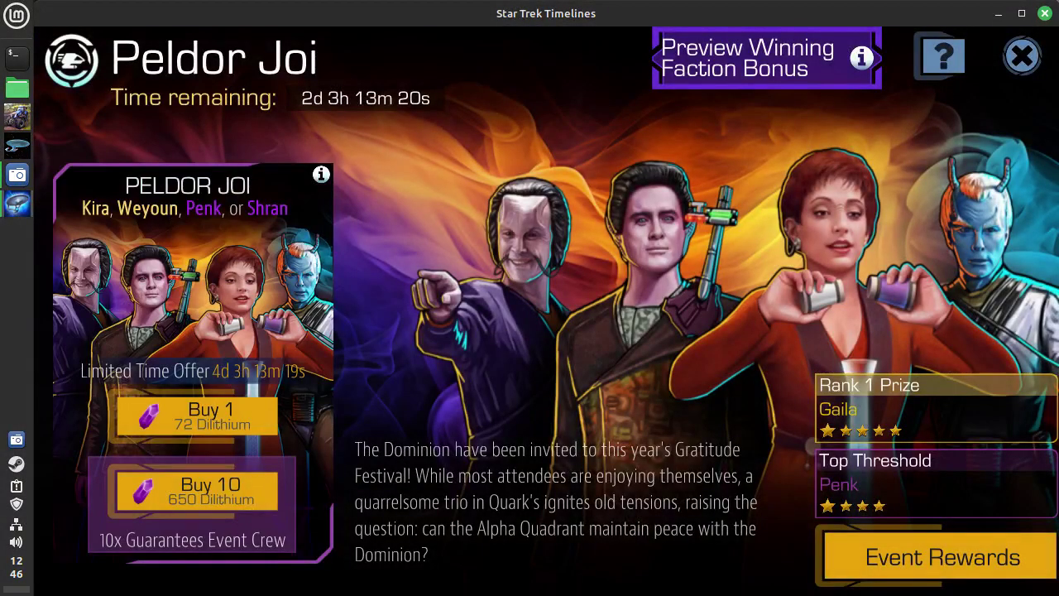
- Dismiss the Peldor Joi event, Starter Bundle and Climb and Compete offer screens
key("Escape")
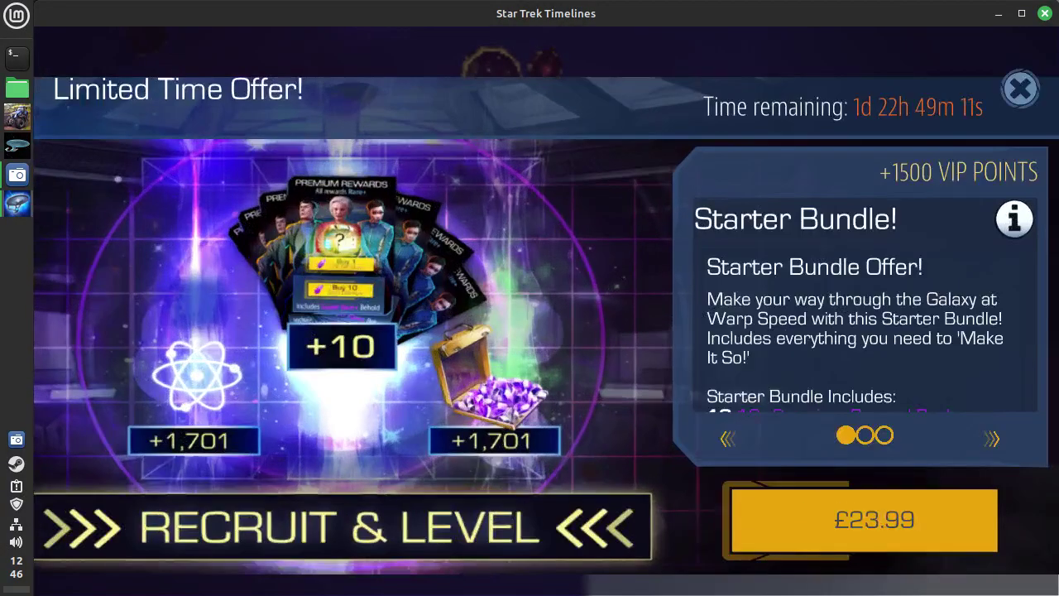
key("Escape")
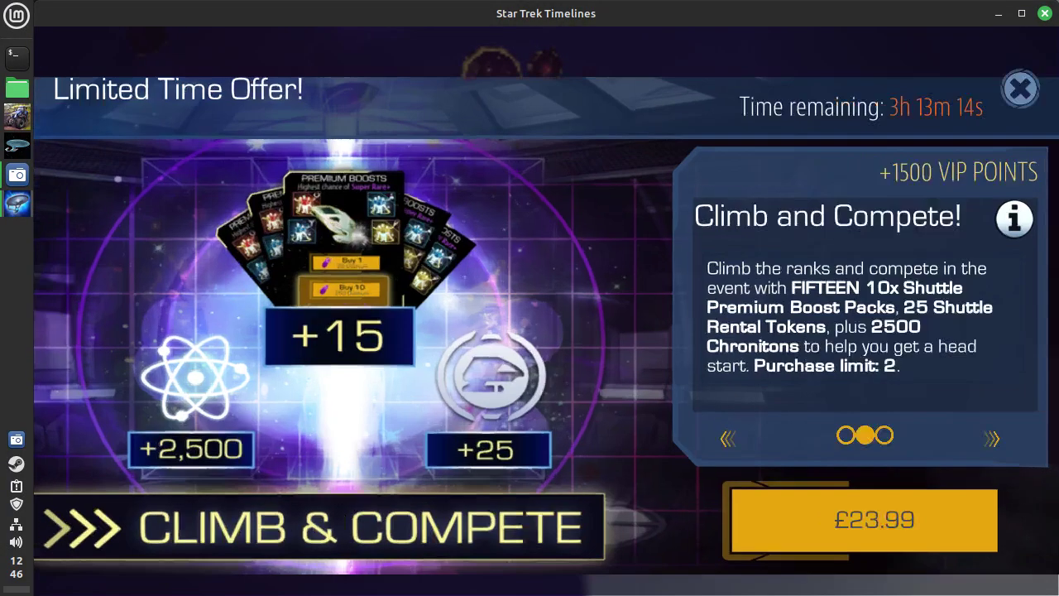
key("Escape")
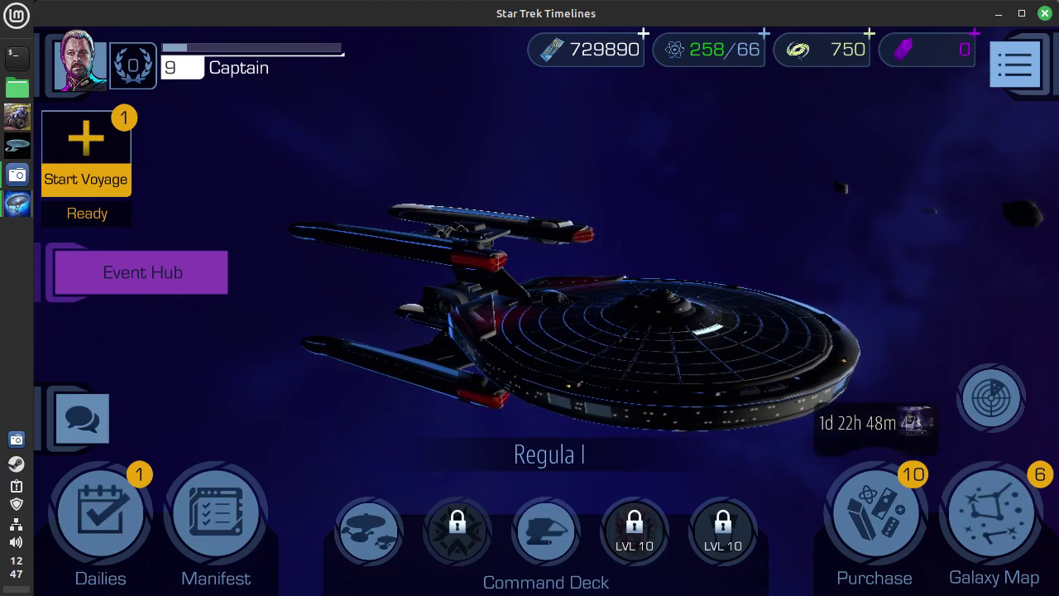
- Open the Star Trek Timelines menu and choose Exit Game
key("Escape")
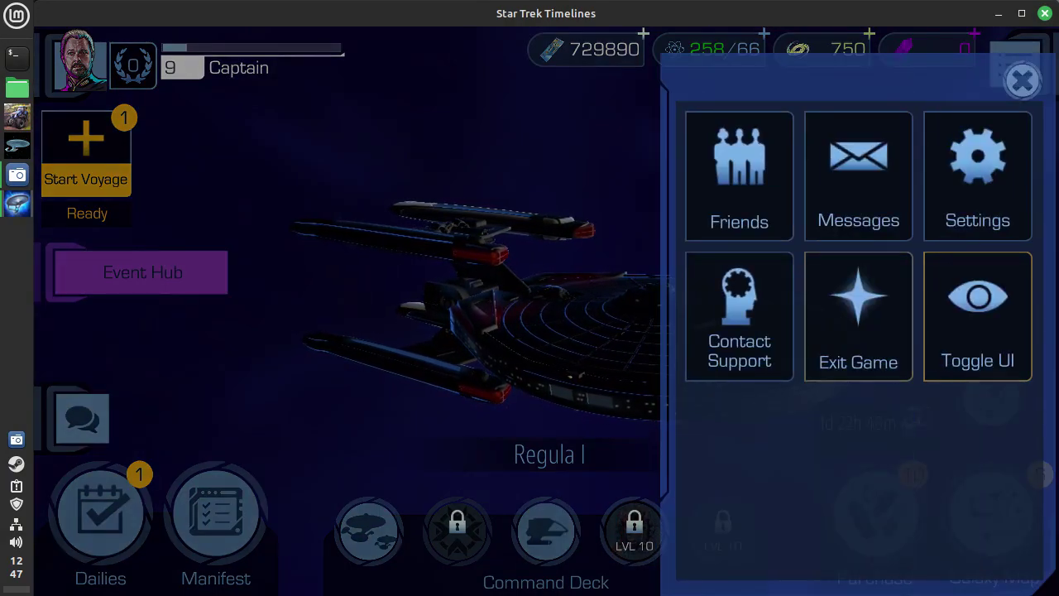
key("Left")
key("Return")
key("Return")
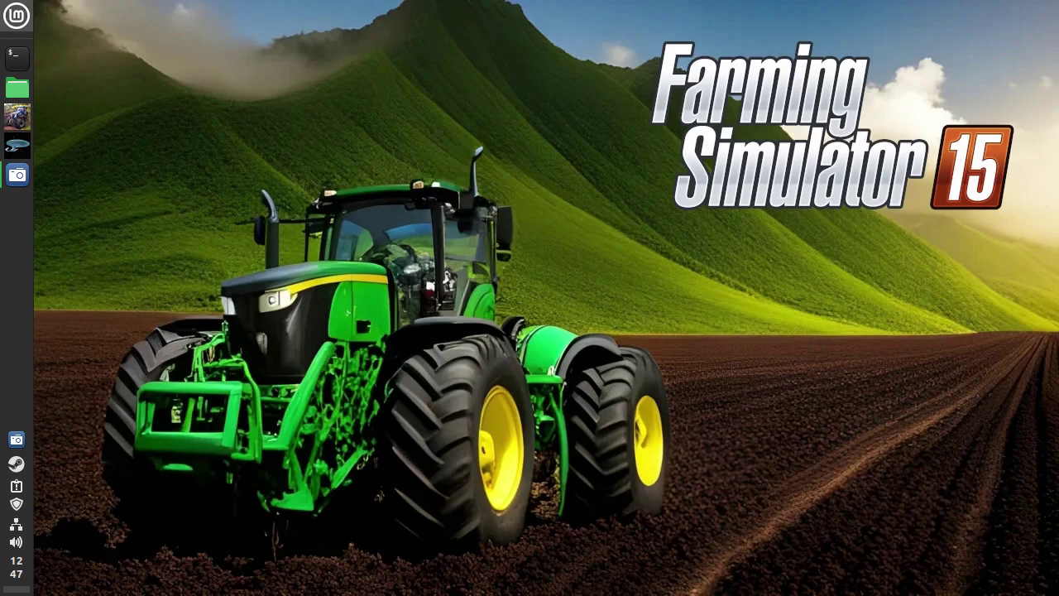
- Browse the Mint menu's Accessories, Games, Office and Preferences categories
key("super")
key("Up")
key("Up")
key("Up")
key("Up")
key("Up")
key("Up")
key("Up")
key("Up")
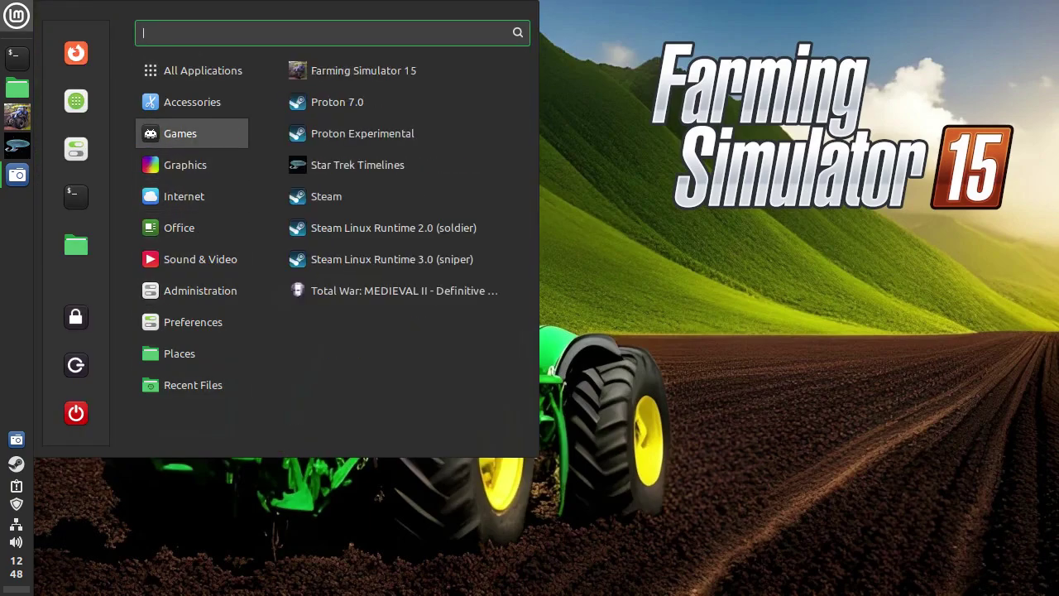
key("Up")
key("Right")
key("Down")
key("Down")
key("Down")
key("Down")
key("Down")
key("Down")
key("Down")
key("Down")
key("Down")
key("Down")
key("Down")
key("Down")
key("Down")
key("Down")
key("Down")
key("Down")
key("Down")
key("Down")
key("Down")
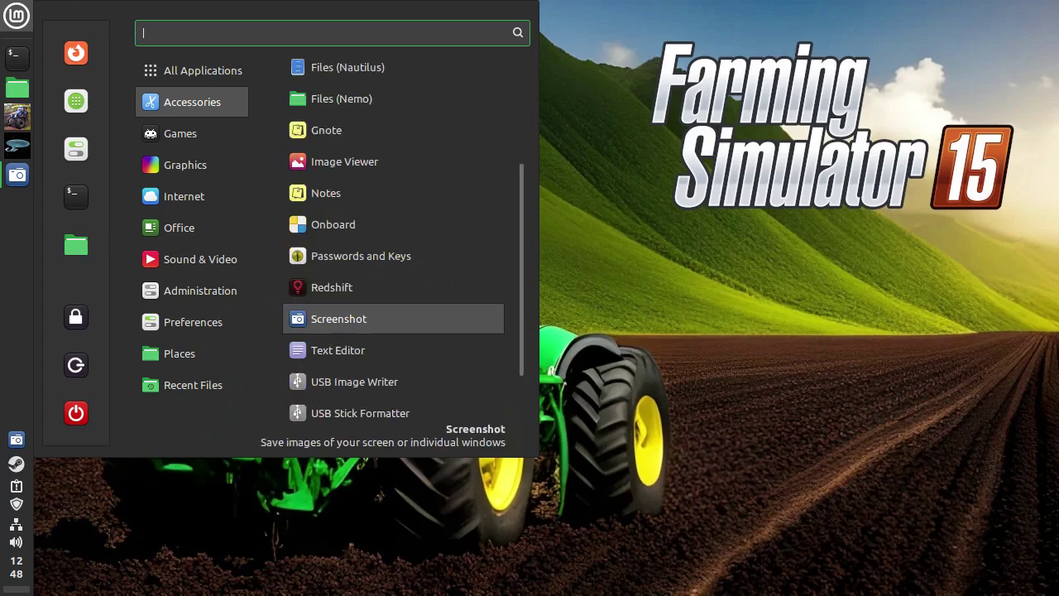
key("Left")
key("Up")
key("Up")
key("Up")
key("Up")
key("Up")
key("Up")
key("Up")
key("Up")
key("Up")
key("Up")
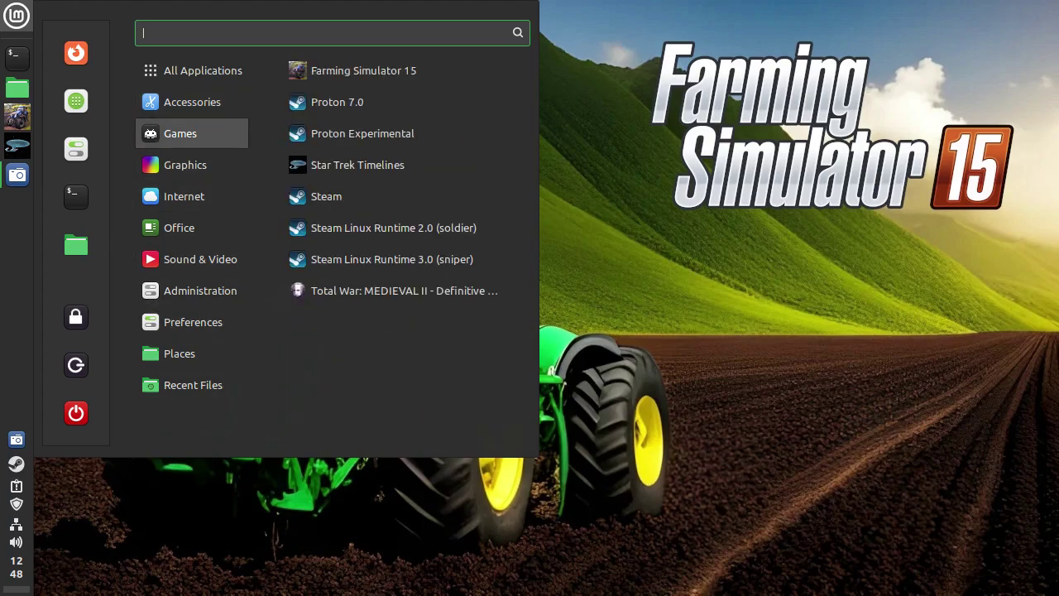
key("Up")
key("Up")
key("Down")
key("Down")
key("Down")
key("Down")
key("Down")
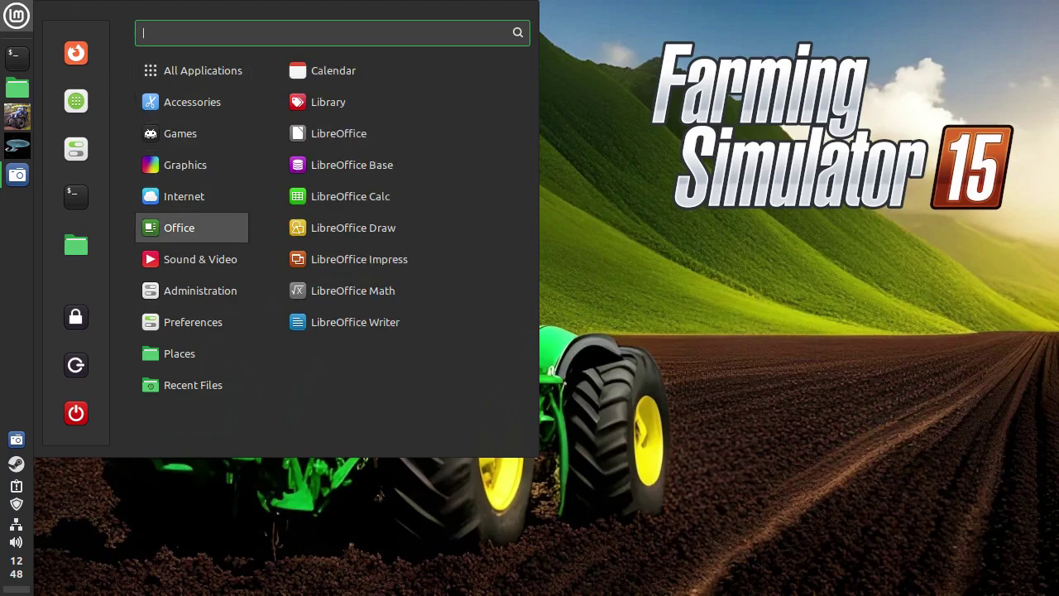
key("Down")
key("Down")
key("Down")
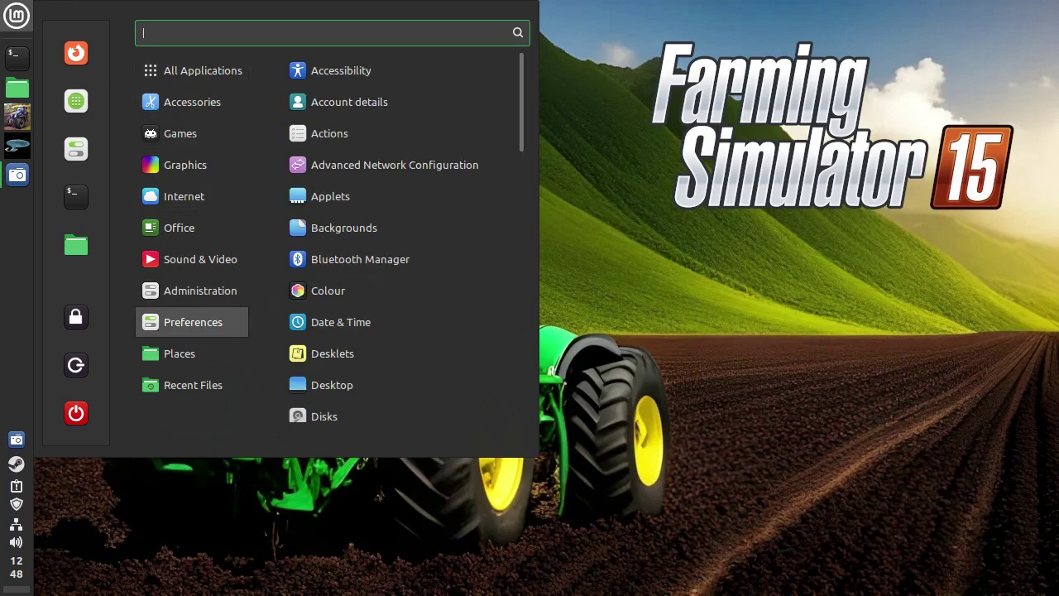
key("Escape")
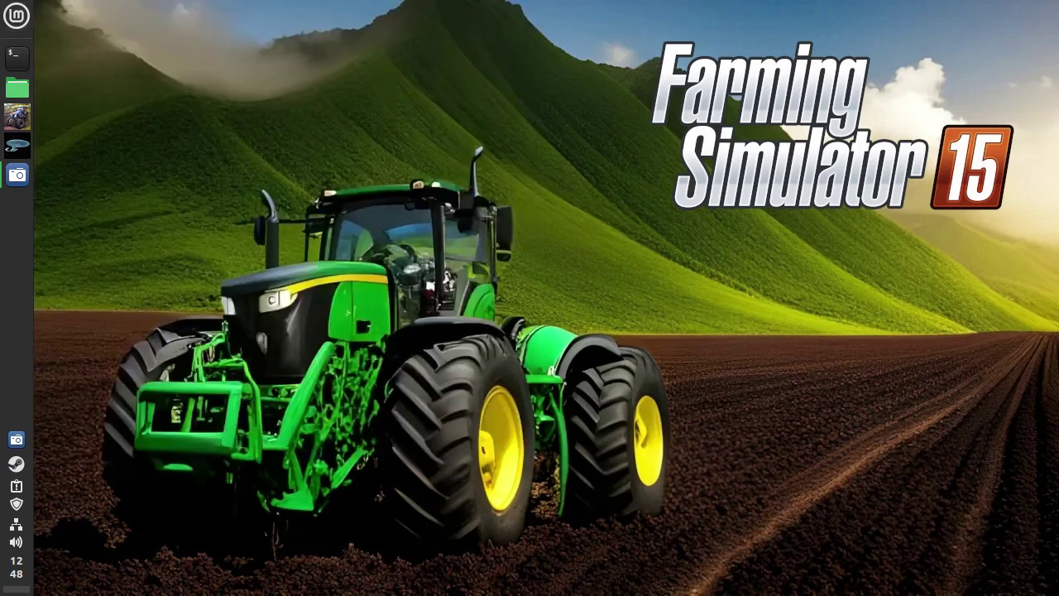
- Reopen the Mint menu and browse the Sound & Video applications
key("super")
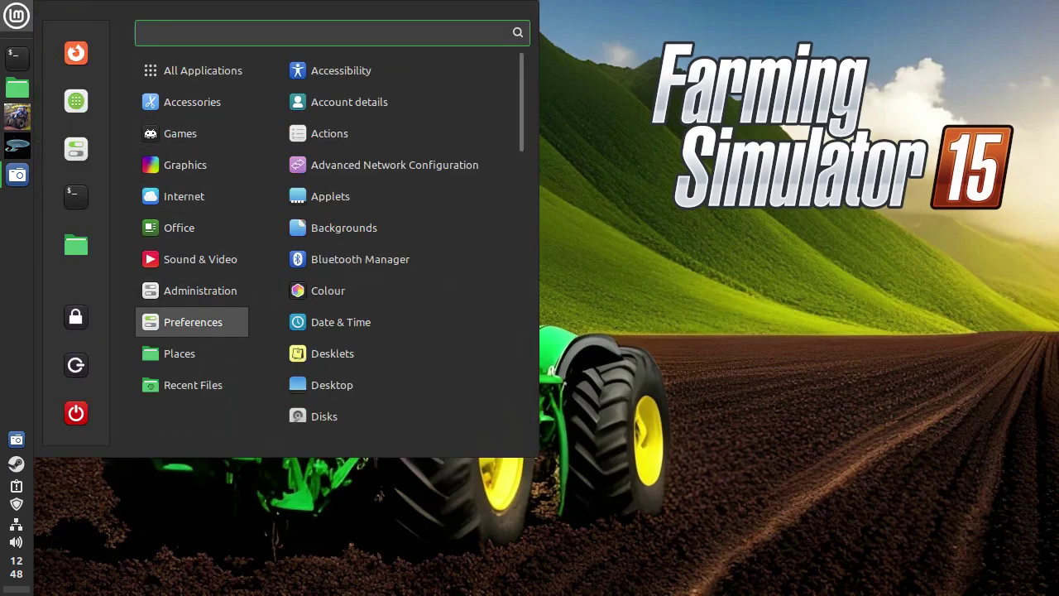
key("Escape")
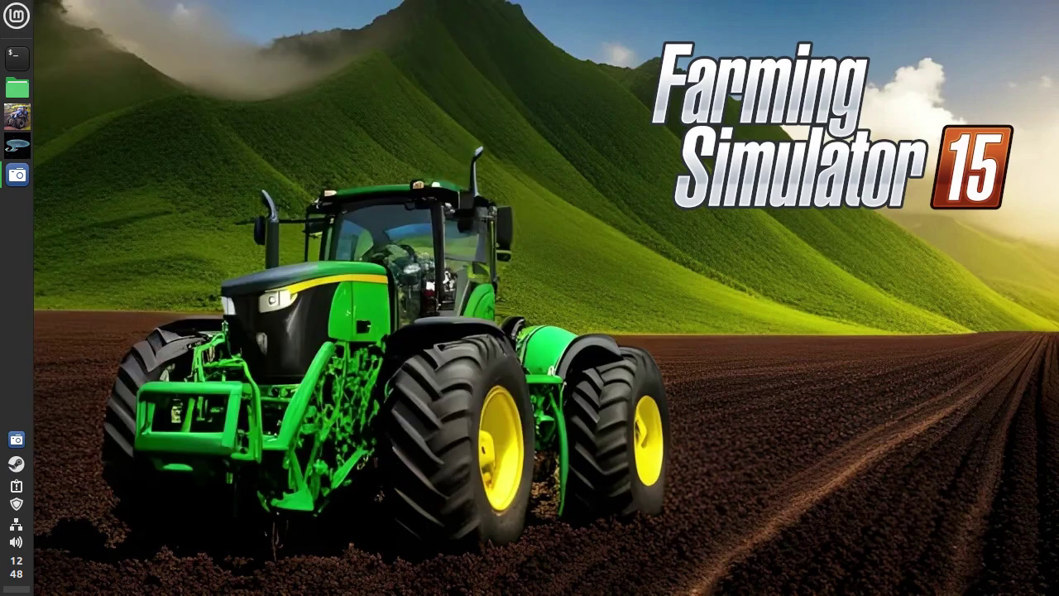
key("super")
key("Down")
key("Down")
key("Down")
key("Down")
key("Down")
key("Down")
key("Right")
key("Down")
key("Down")
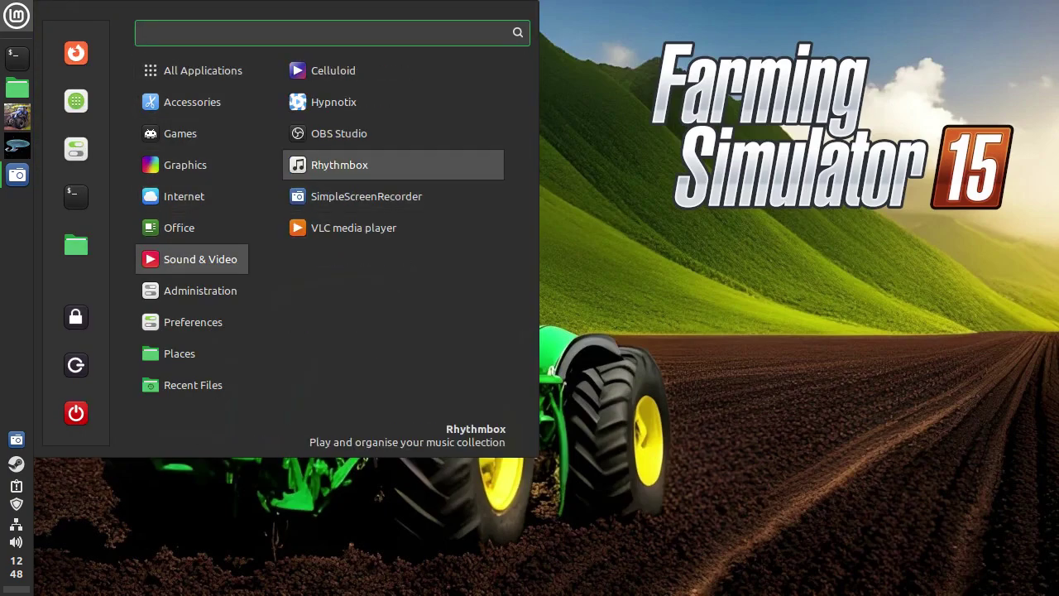
key("Return")
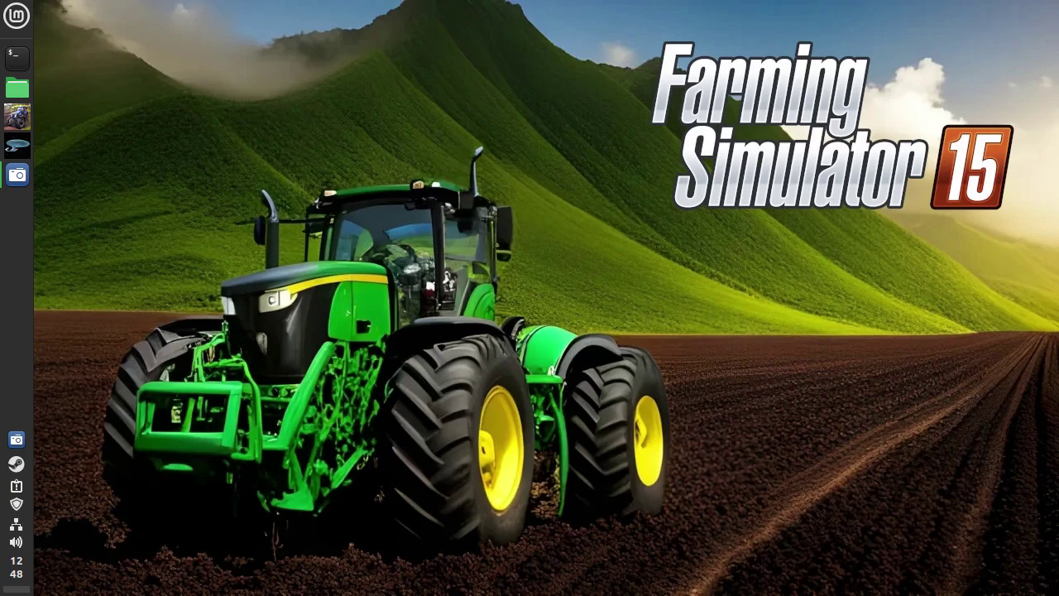
- Open the Mint menu and dismiss it with Esc without launching anything
left_click(15, 15)
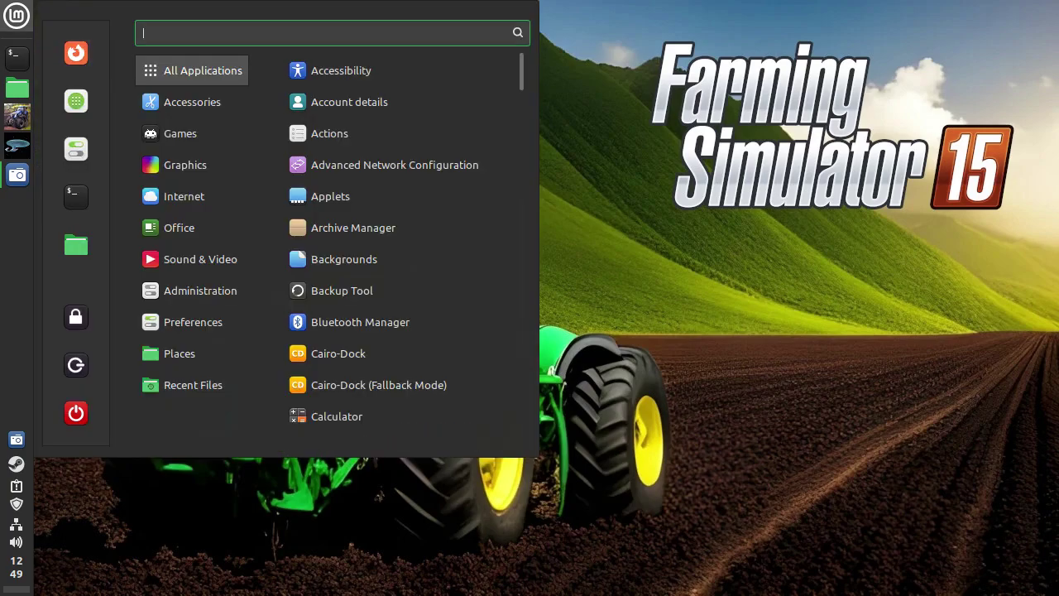
key("Escape")
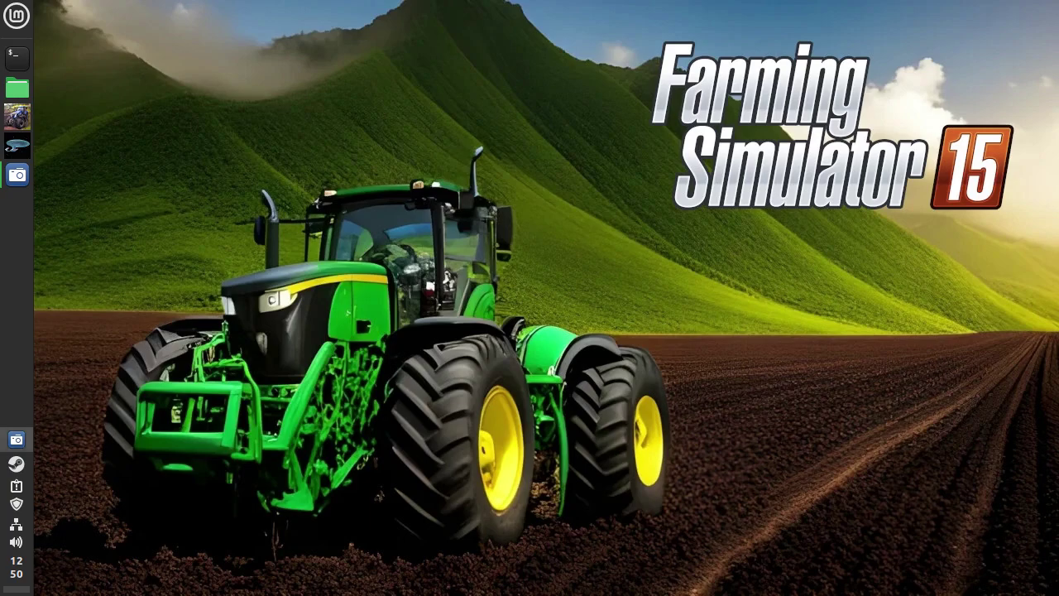
- Open the SimpleScreenRecorder tray menu with its Pause, Cancel and Save recording options
left_click(17, 439)
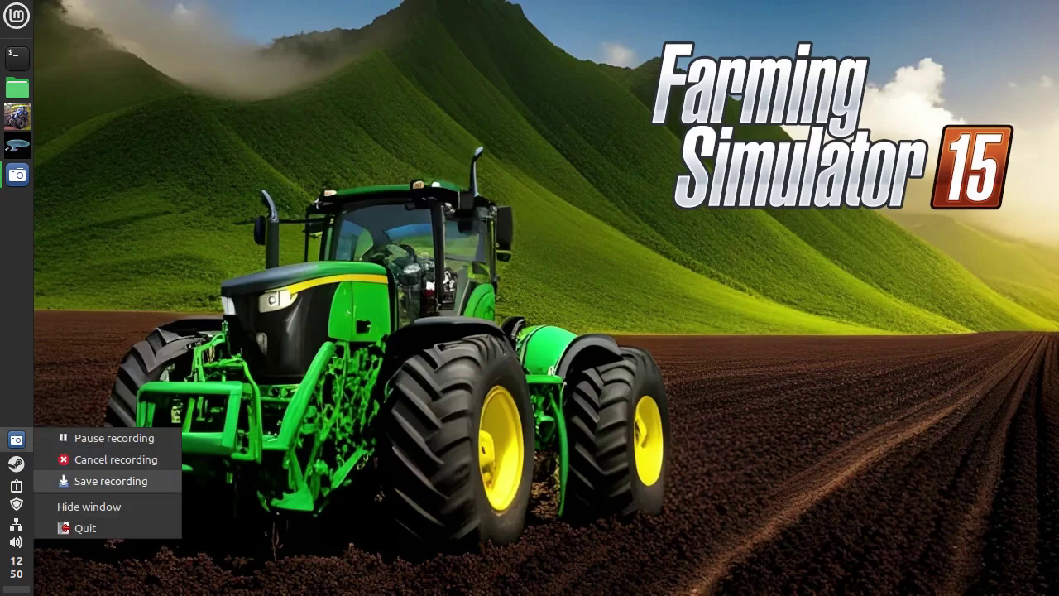